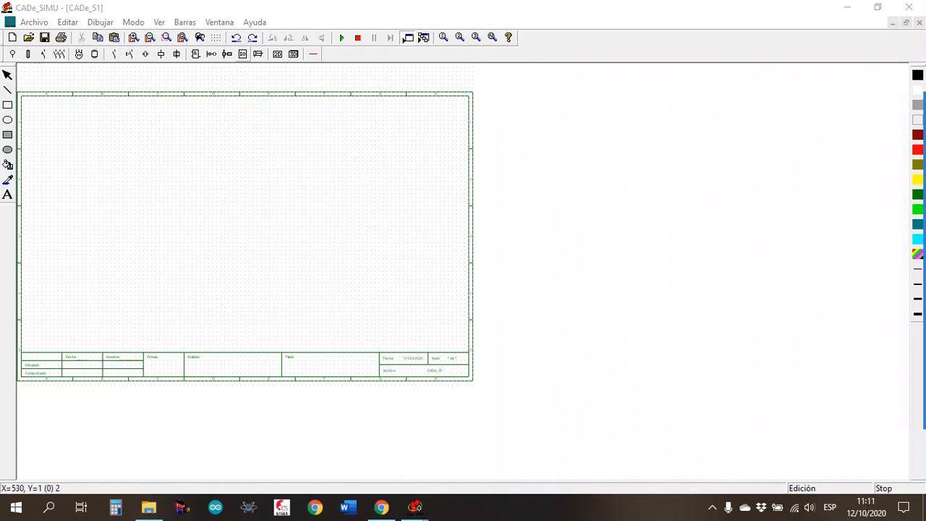
Step: Switch the drawing sheet to a larger format in the configuration settings
click(243, 54)
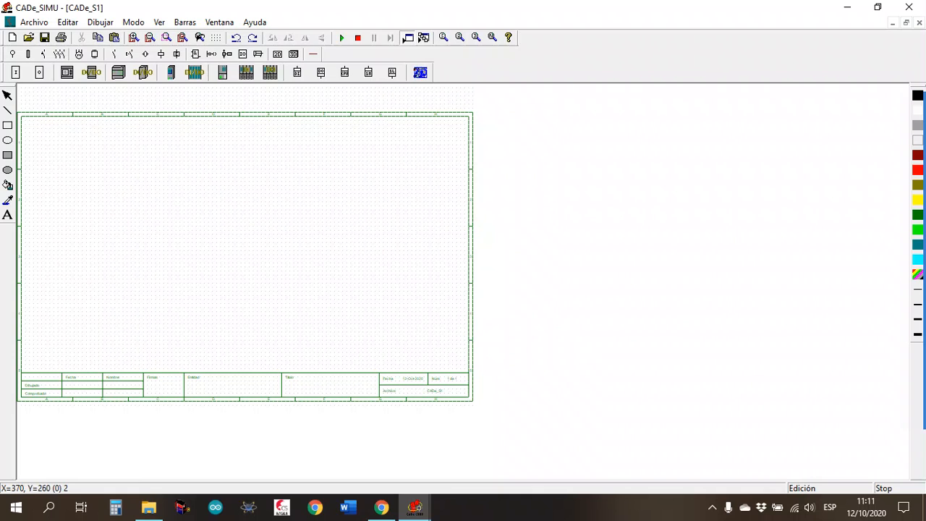
click(34, 22)
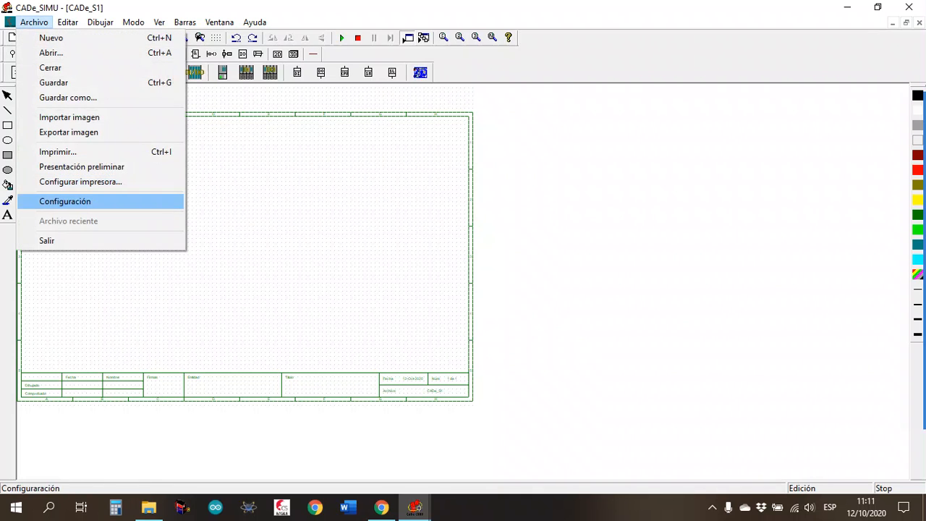
click(65, 201)
click(273, 183)
click(602, 282)
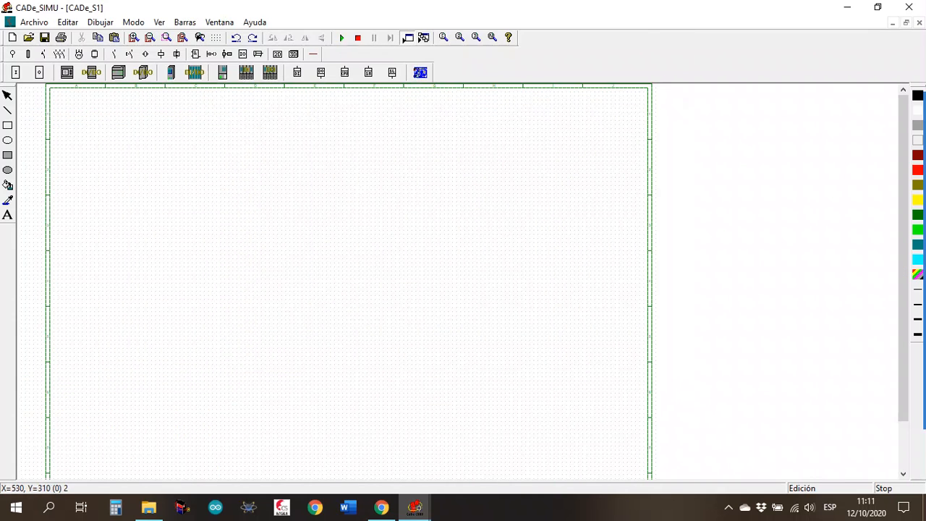
click(118, 73)
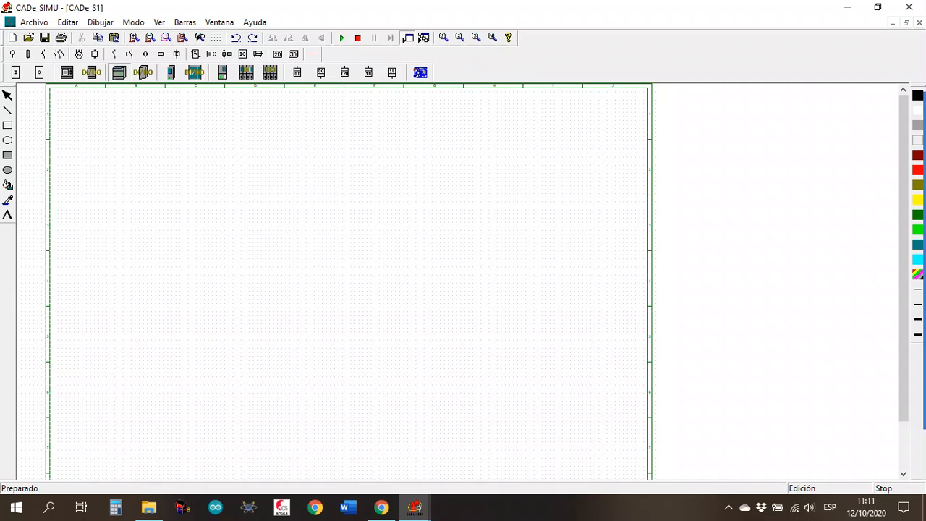
click(129, 194)
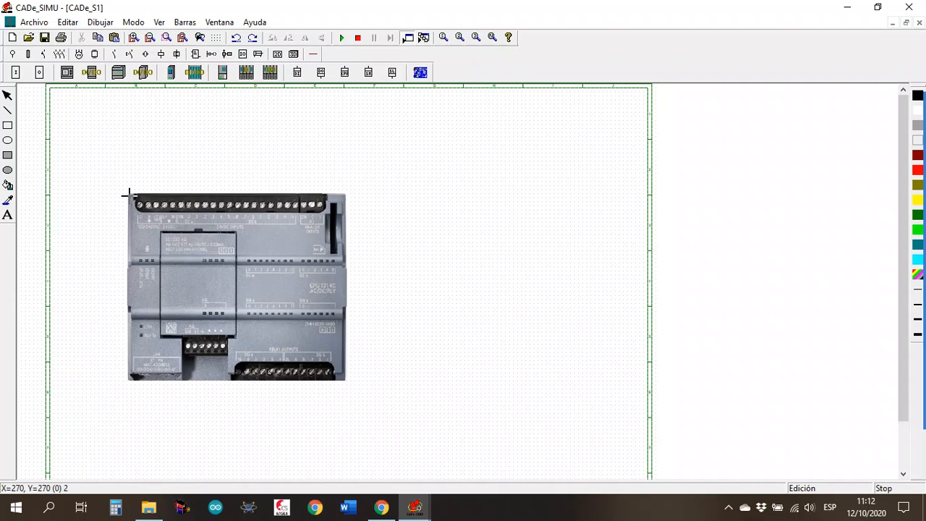
key(Escape)
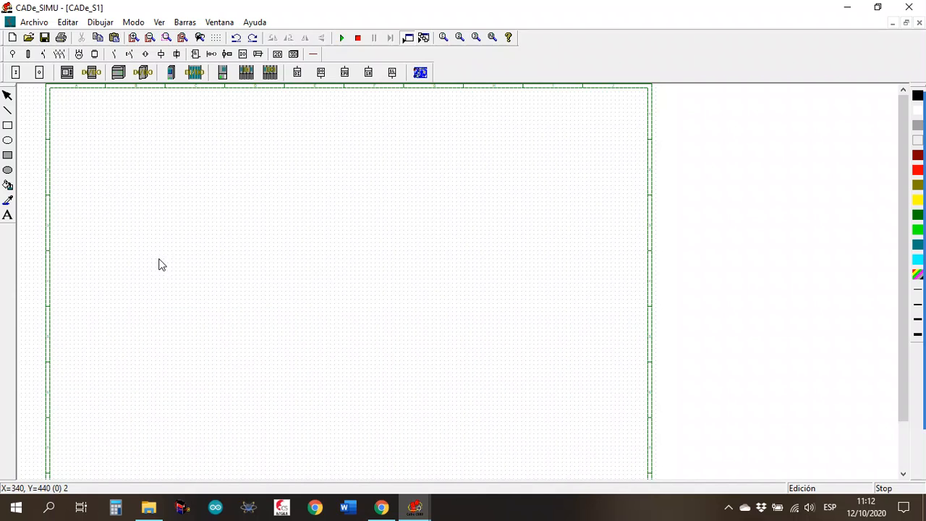
Step: Place a CPU 1214C AC/DC/RLY PLC in the sheet's upper-left area, leaving room above its terminals
click(119, 76)
click(143, 184)
right_click(101, 176)
mouse_move(296, 238)
mouse_down()
mouse_move(235, 226)
mouse_move(221, 246)
mouse_up()
click(377, 248)
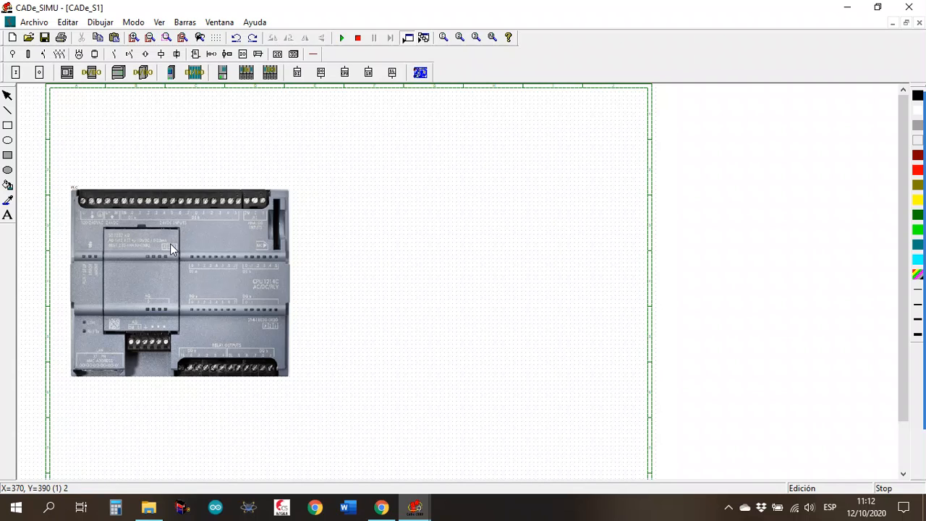
drag(168, 256, 161, 234)
click(339, 230)
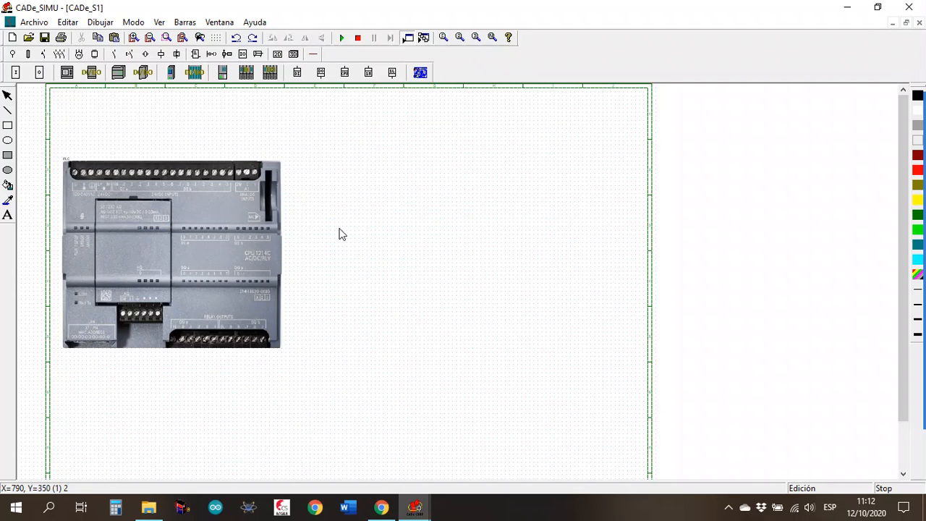
Step: Place an L and N power supply symbol directly above the PLC's L1 and N terminals
click(132, 38)
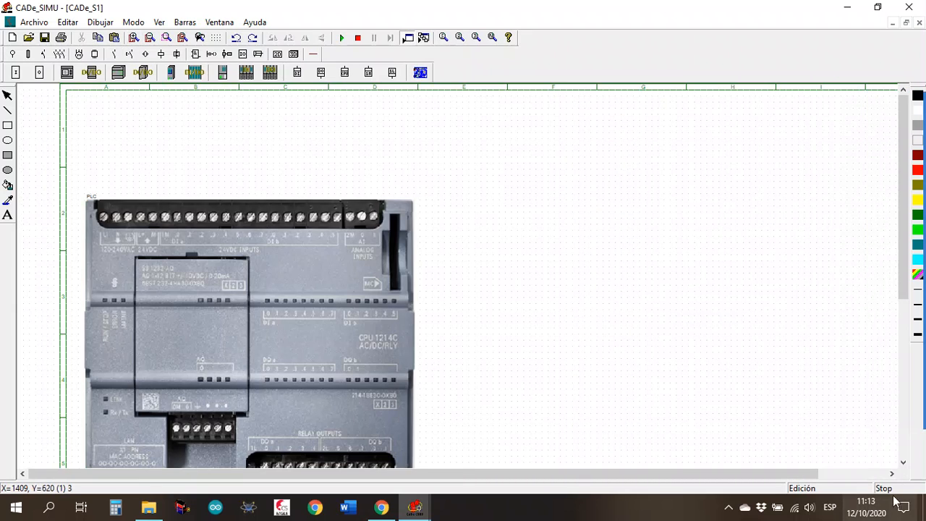
click(902, 463)
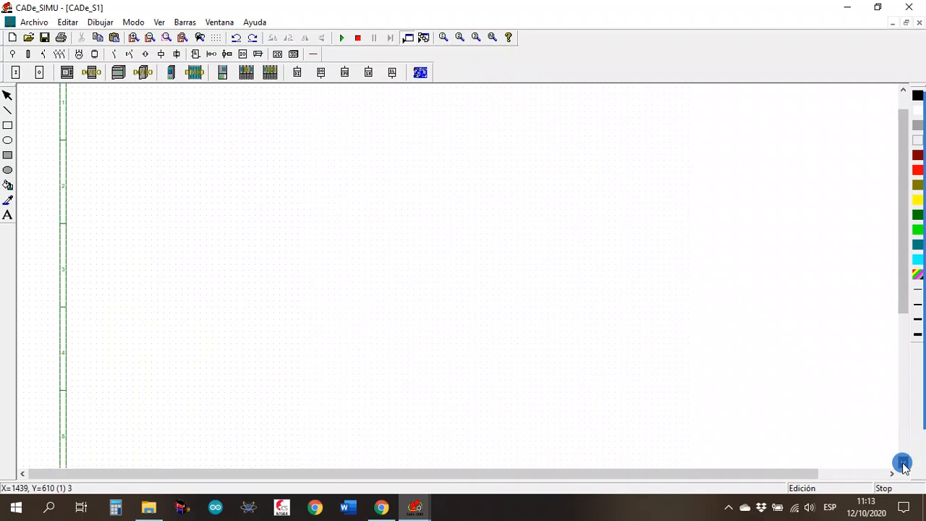
click(903, 463)
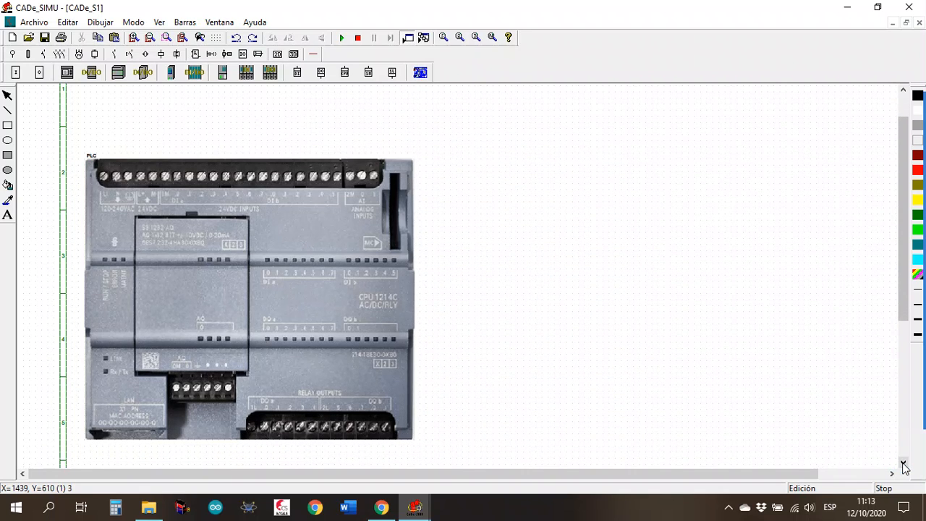
click(902, 462)
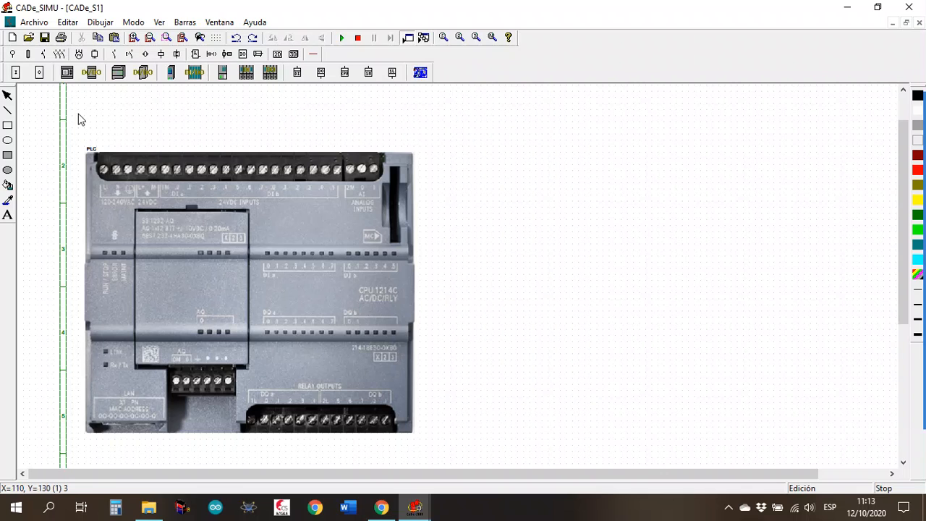
click(13, 53)
click(98, 75)
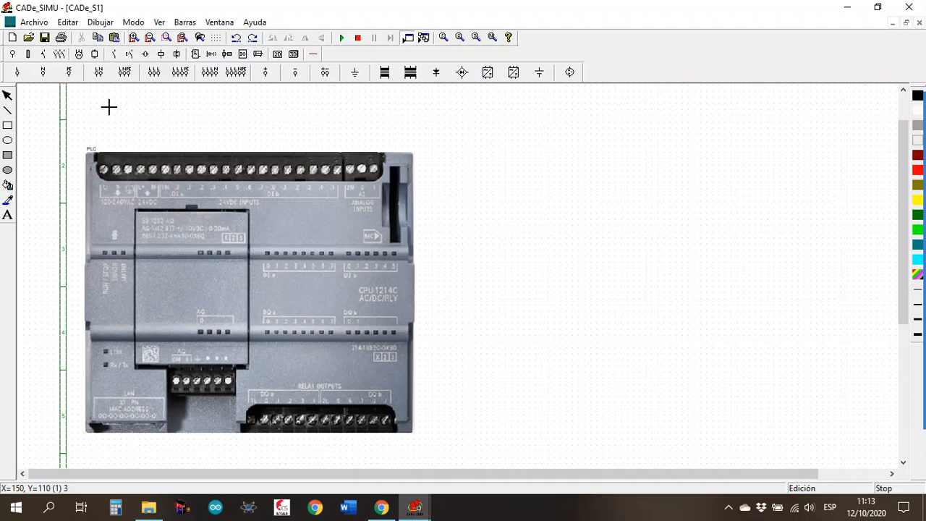
click(106, 112)
Step: Wire the L and N supplies down to the PLC's supply terminals with phase and neutral cables in the second thickness
click(312, 54)
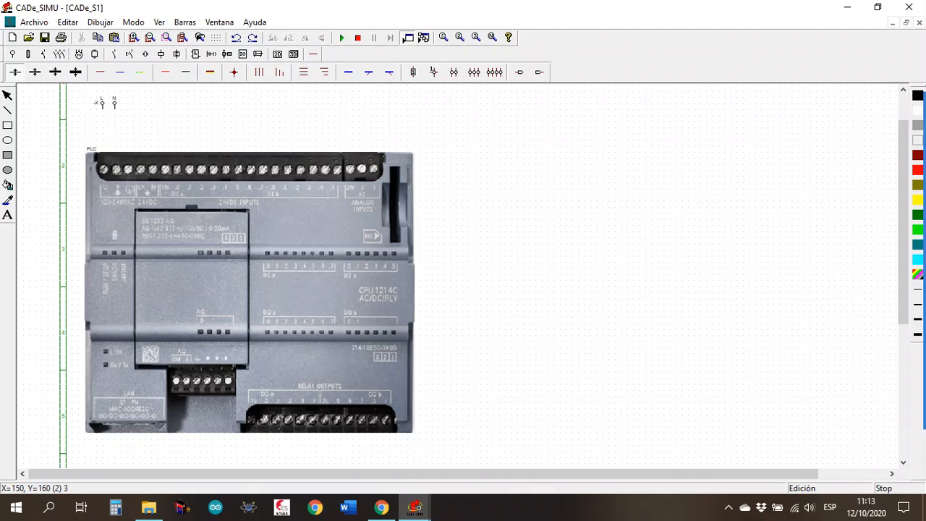
click(34, 72)
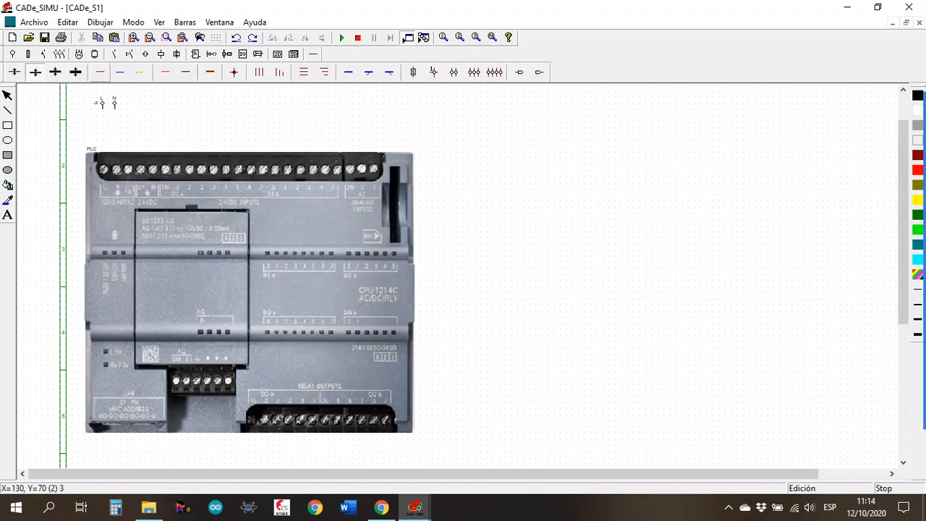
click(104, 112)
drag(105, 112, 102, 153)
key(Escape)
click(120, 72)
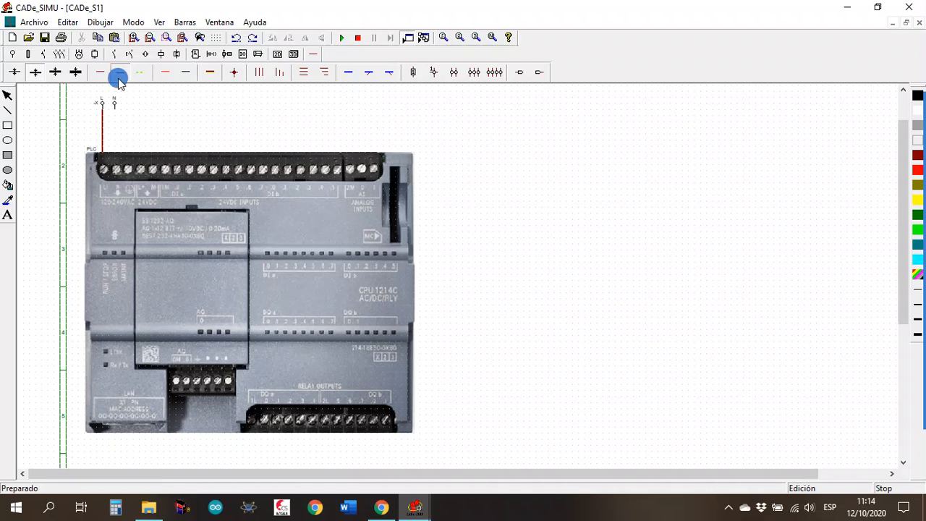
drag(115, 106, 113, 152)
key(Escape)
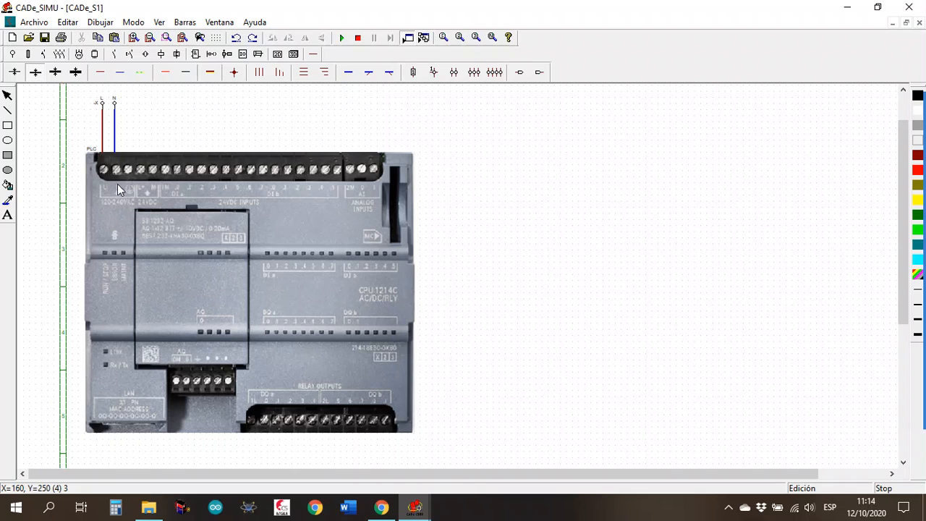
Step: Place a PE supply symbol next to N, aligned with the PLC's earth terminal
click(14, 56)
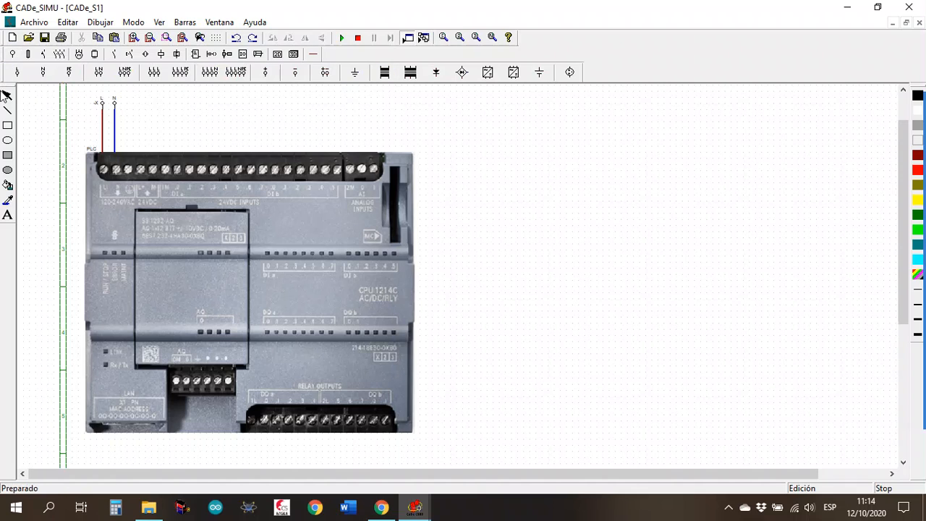
click(68, 72)
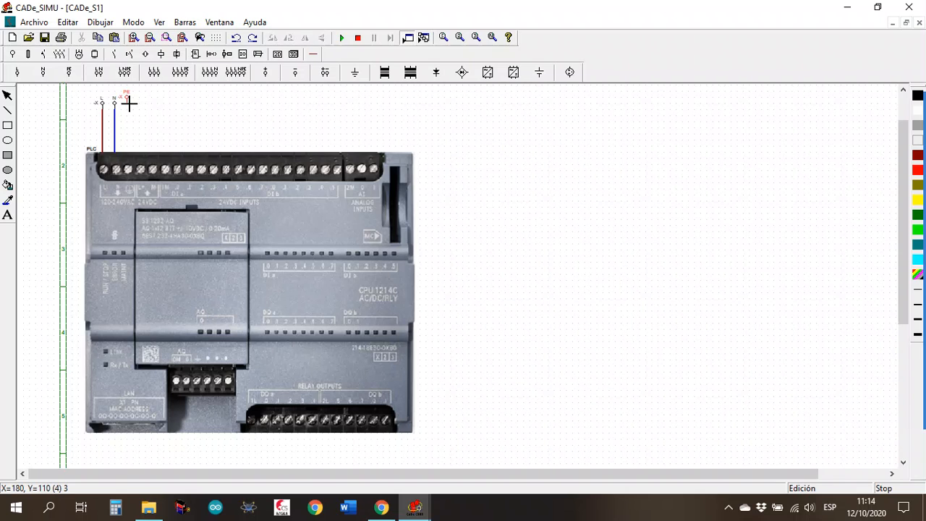
click(128, 100)
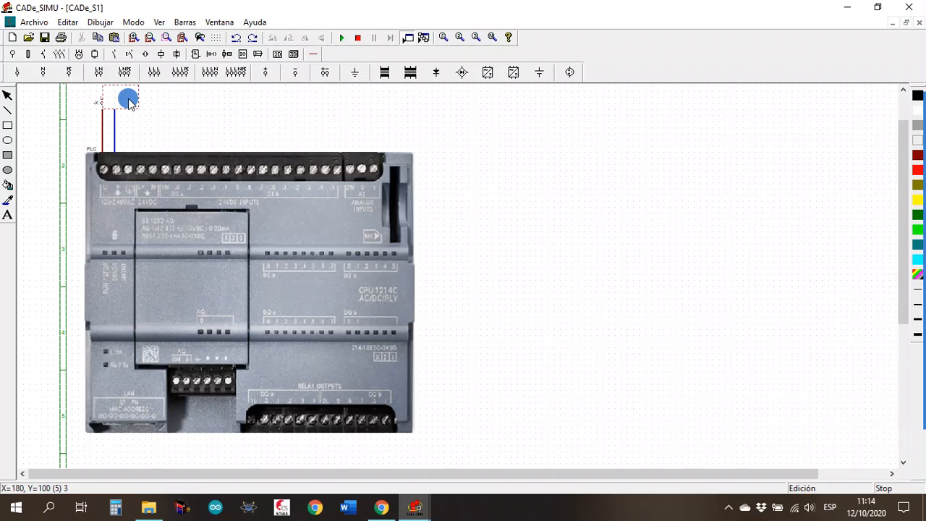
double_click(128, 100)
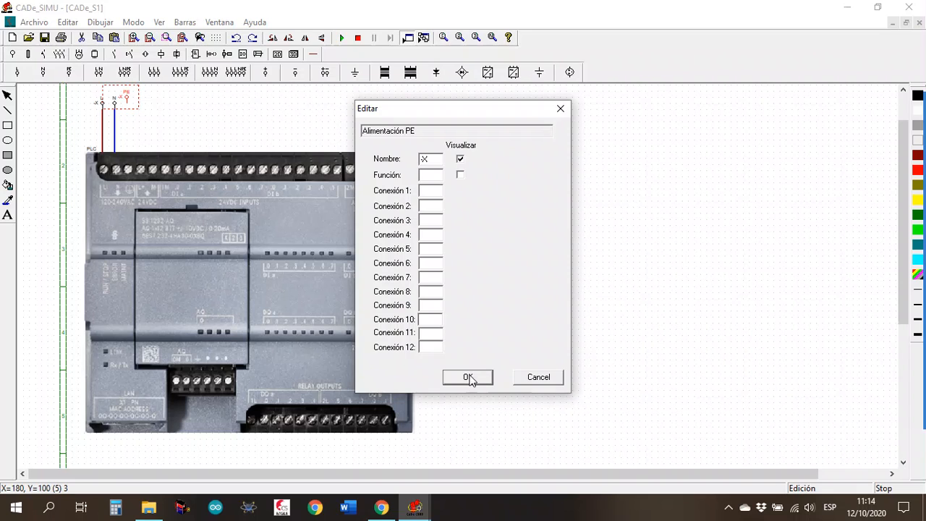
click(469, 378)
click(128, 101)
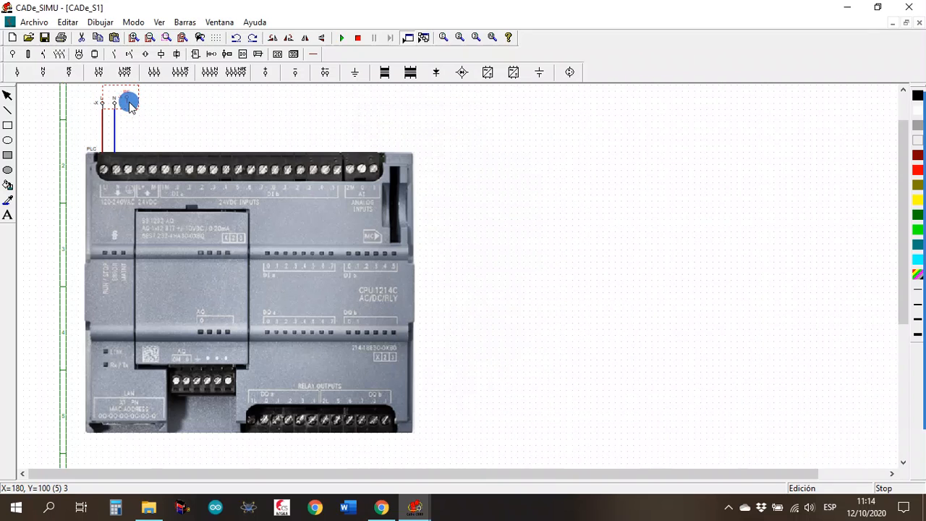
click(179, 108)
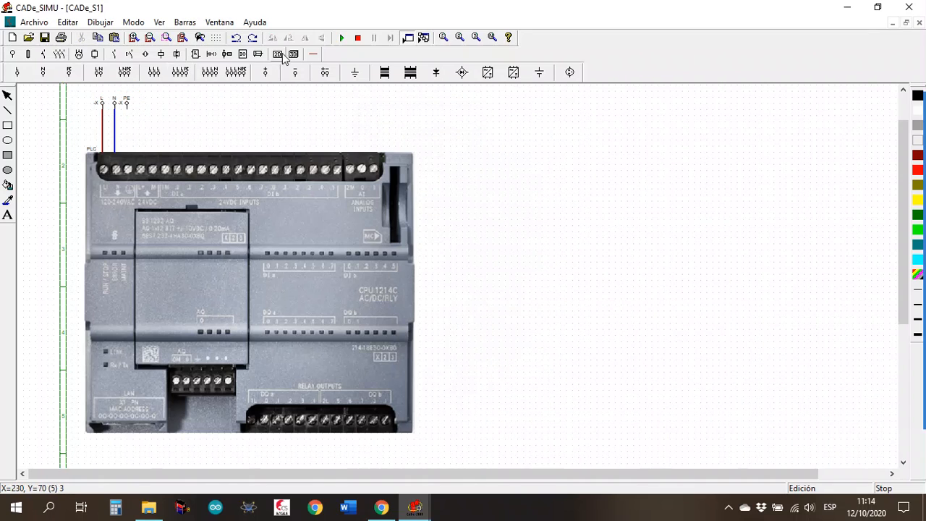
Step: Connect the PE supply to the PLC's earth terminal with a thickness 1 earth cable
click(313, 54)
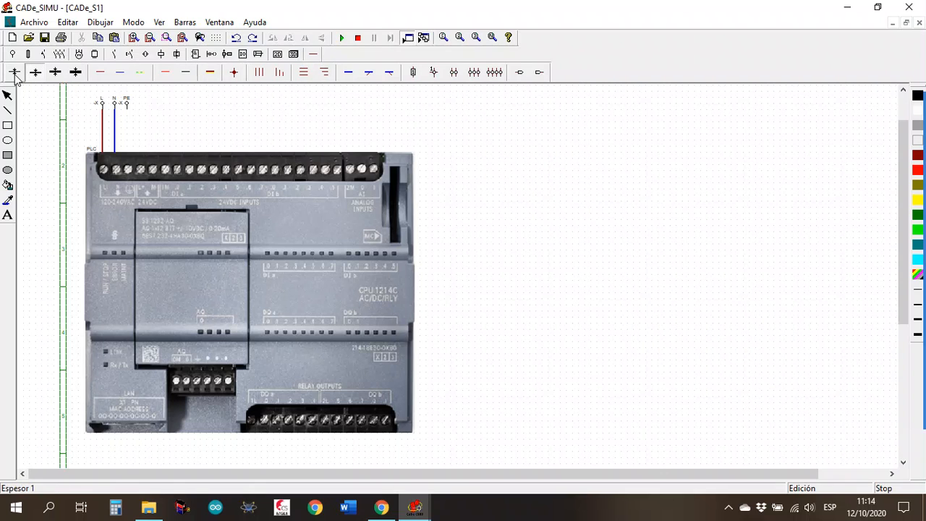
click(137, 75)
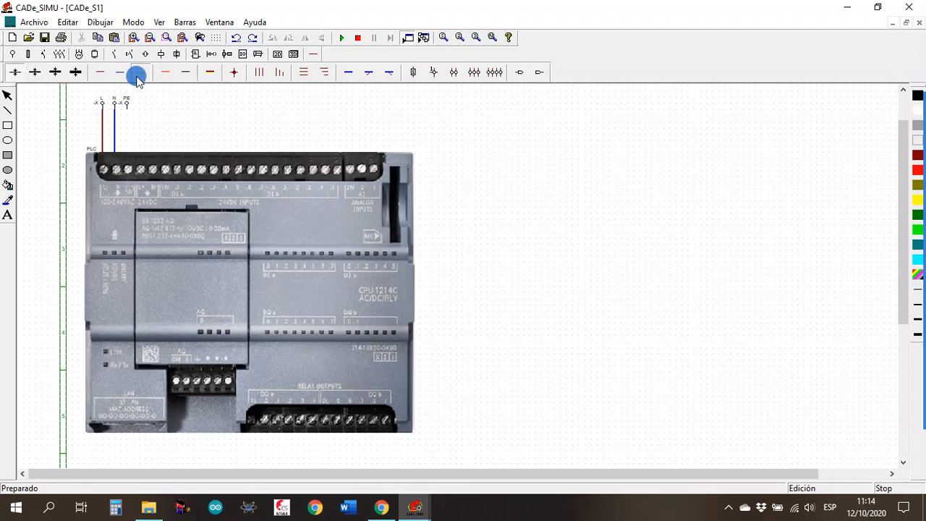
drag(131, 113, 130, 153)
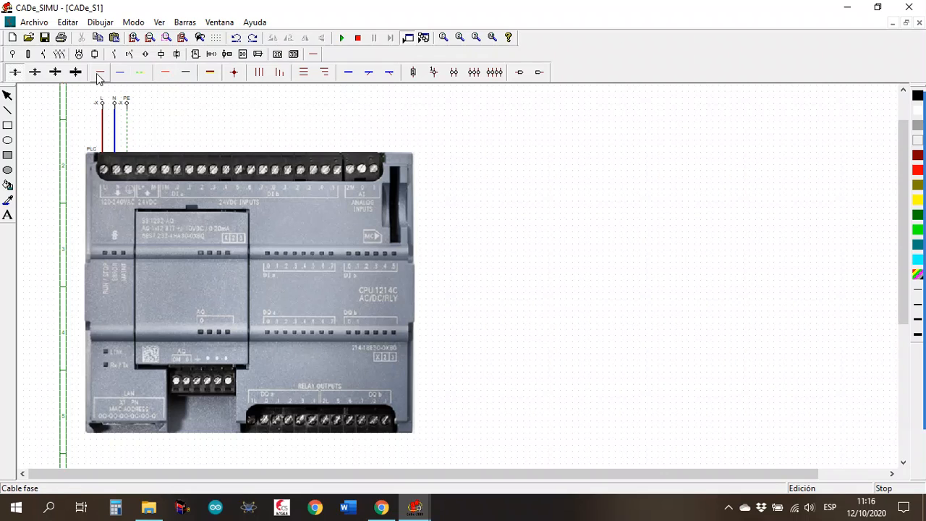
Step: Draw a positive wire upward from the PLC's L+ terminal and bridge terminals M and 1M with a negative wire
click(165, 74)
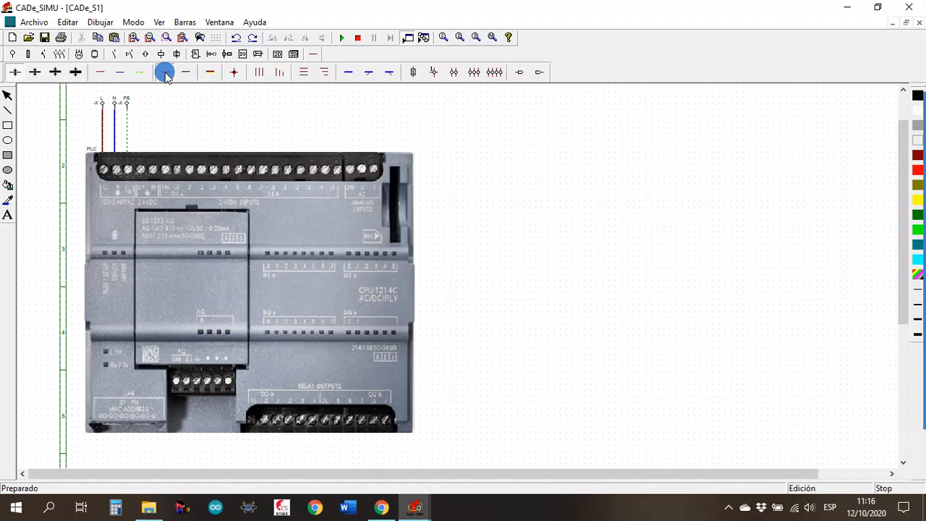
drag(144, 147, 140, 93)
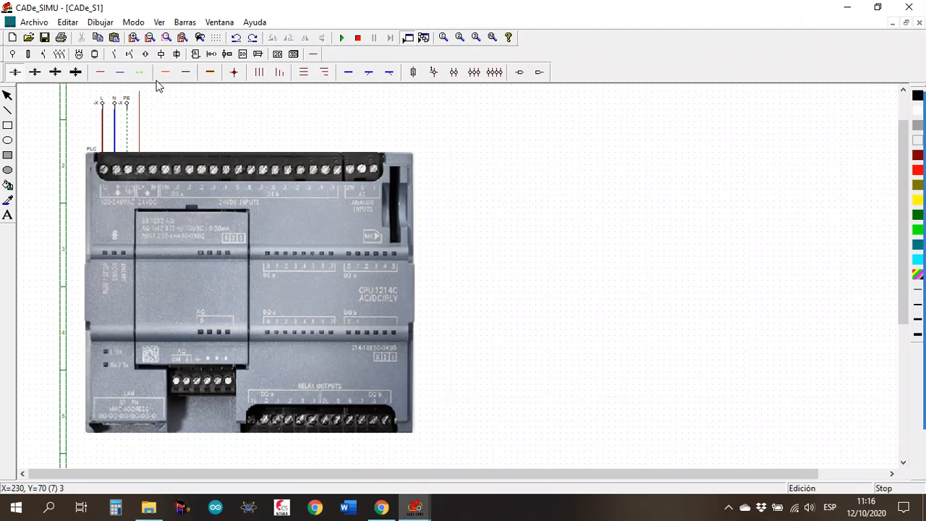
click(185, 74)
drag(157, 150, 156, 136)
mouse_move(151, 136)
mouse_down()
mouse_move(166, 134)
mouse_move(167, 149)
mouse_up()
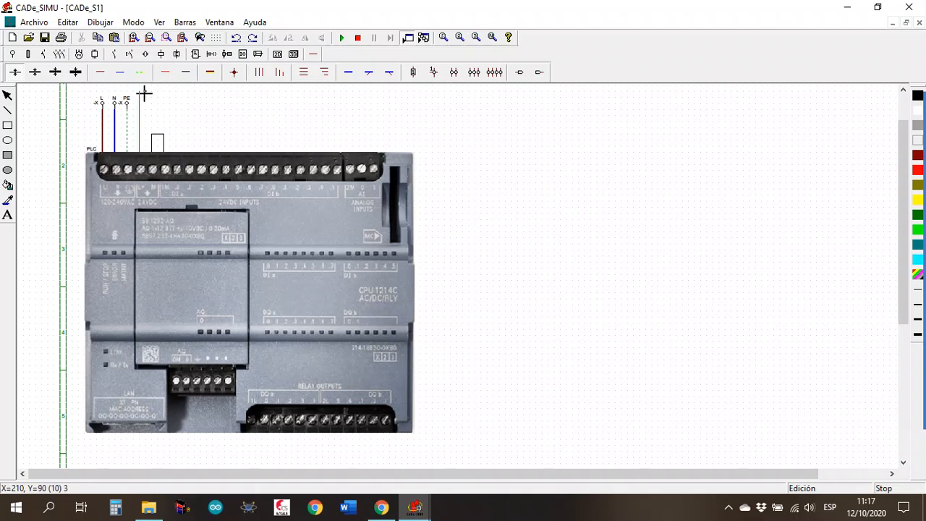
Step: Extend the positive wire to digital input DI a .0, then run and stop the simulation to test it
mouse_move(141, 94)
mouse_down()
mouse_move(182, 96)
mouse_move(175, 152)
mouse_up()
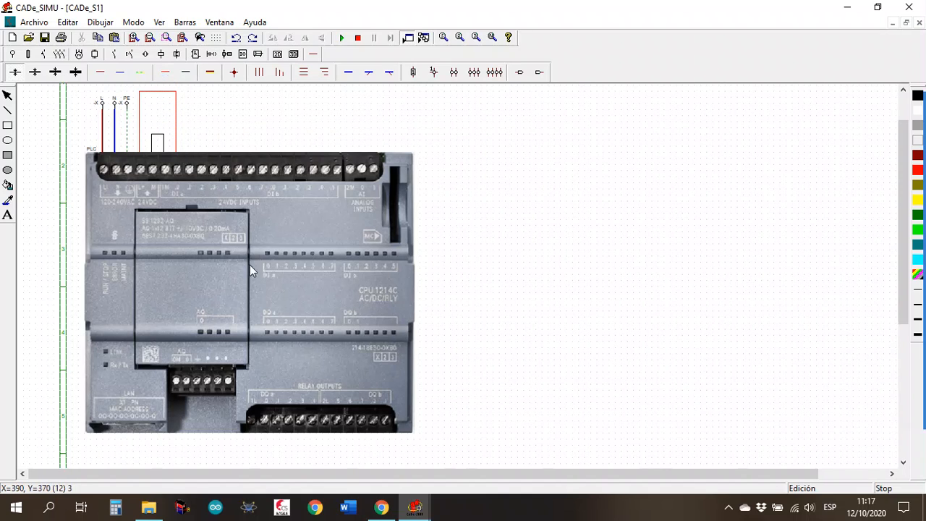
click(342, 39)
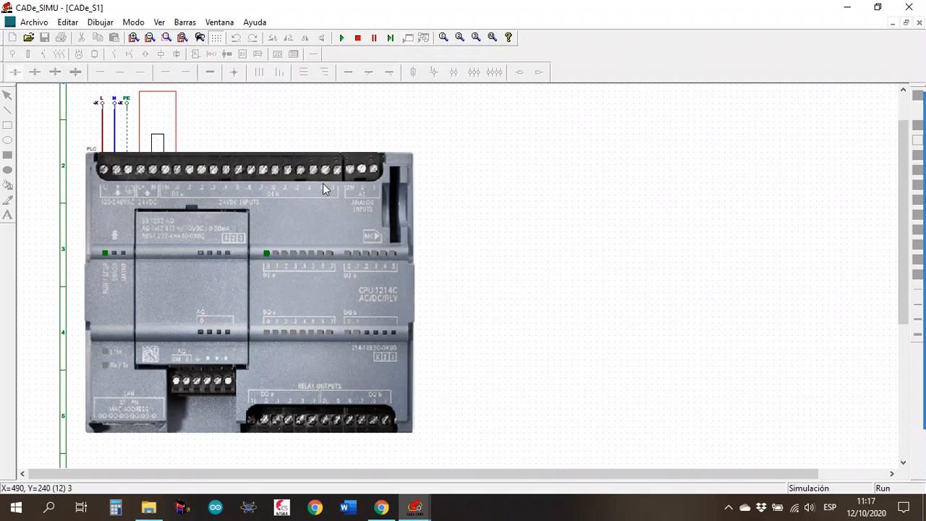
click(357, 38)
Step: Undo the vertical wire segment into input DI a .0 and place a normally open pushbutton in its place
click(236, 40)
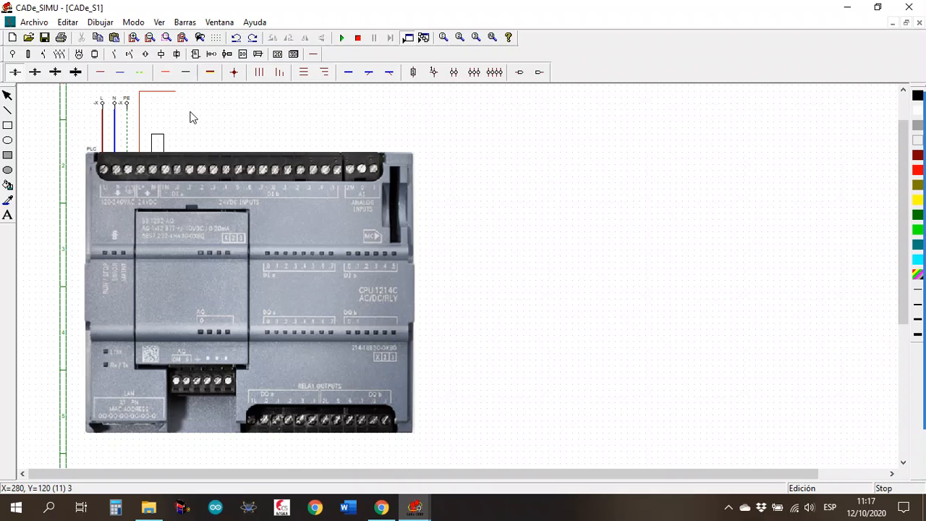
click(129, 52)
click(35, 73)
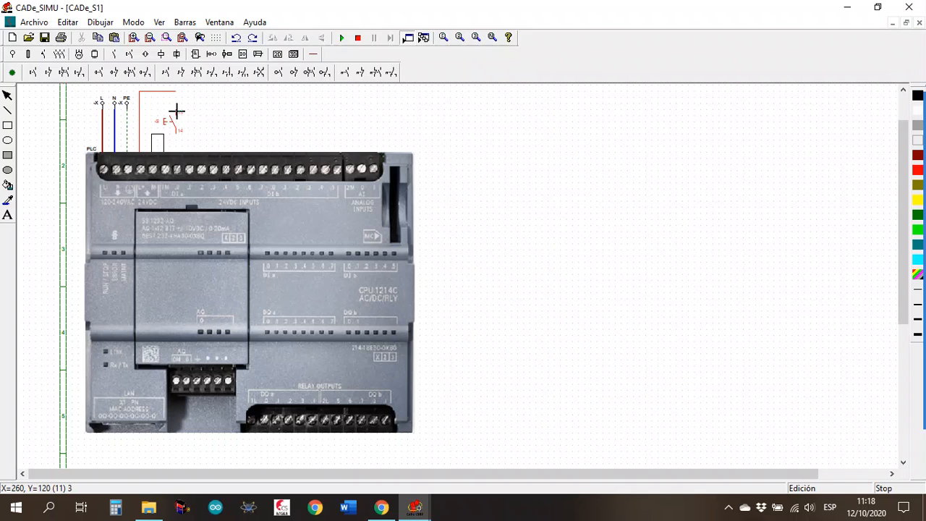
click(177, 111)
Step: Wire the pushbutton between the positive line and input DI a .0, and start the simulation
click(312, 53)
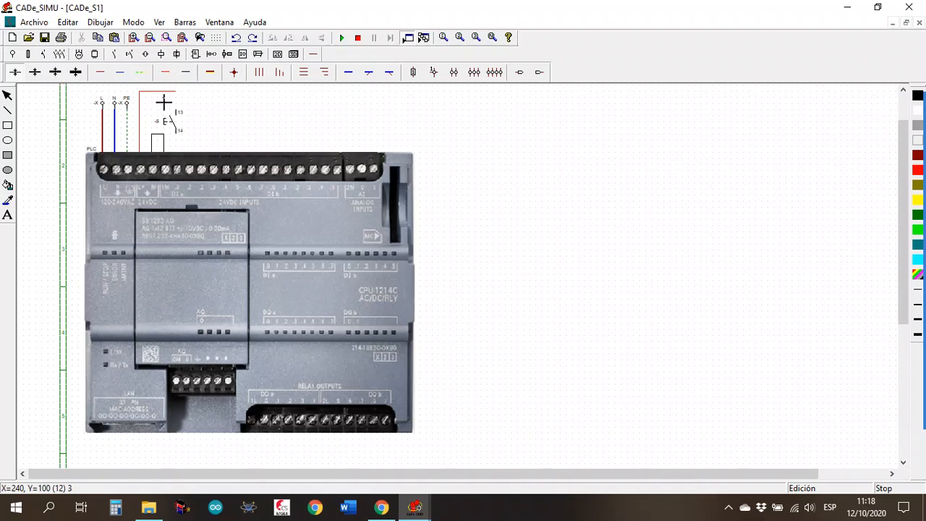
drag(179, 111, 176, 92)
click(177, 139)
right_click(194, 120)
click(342, 37)
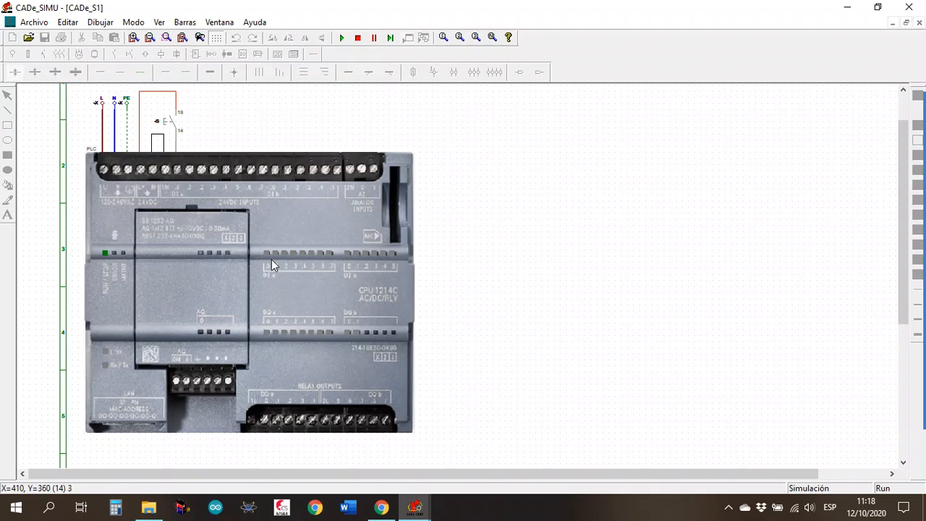
Step: Operate the pushbutton on input DI a .0 repeatedly in the running simulation, and stop the simulation
click(169, 125)
click(169, 123)
click(169, 122)
click(169, 125)
click(169, 125)
click(169, 124)
click(169, 124)
click(169, 124)
click(170, 124)
click(169, 124)
click(169, 123)
click(169, 124)
click(357, 37)
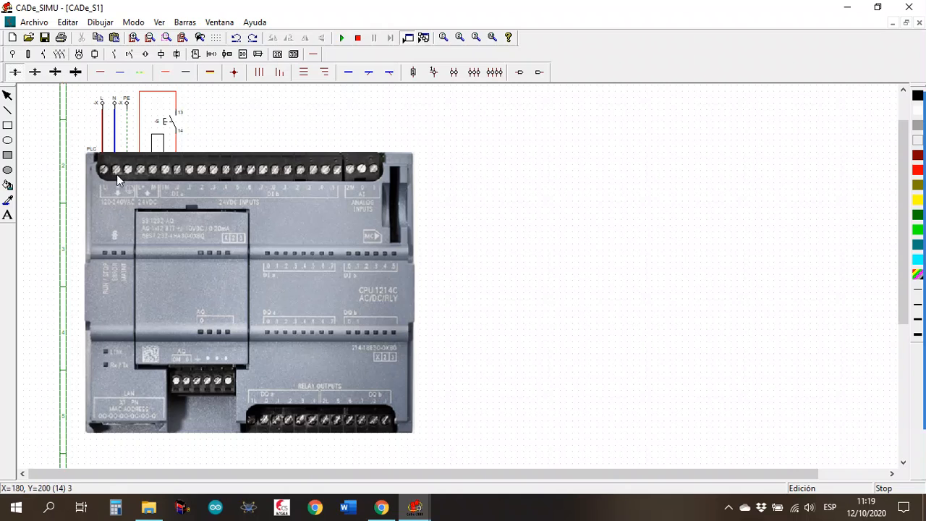
Step: Rename the normally open pushbutton on input DI a .0 as START
click(172, 122)
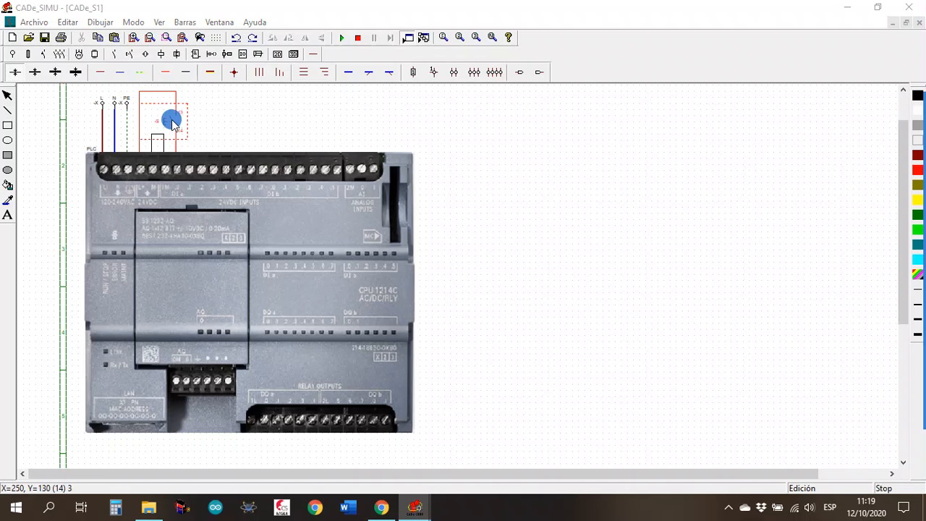
double_click(172, 122)
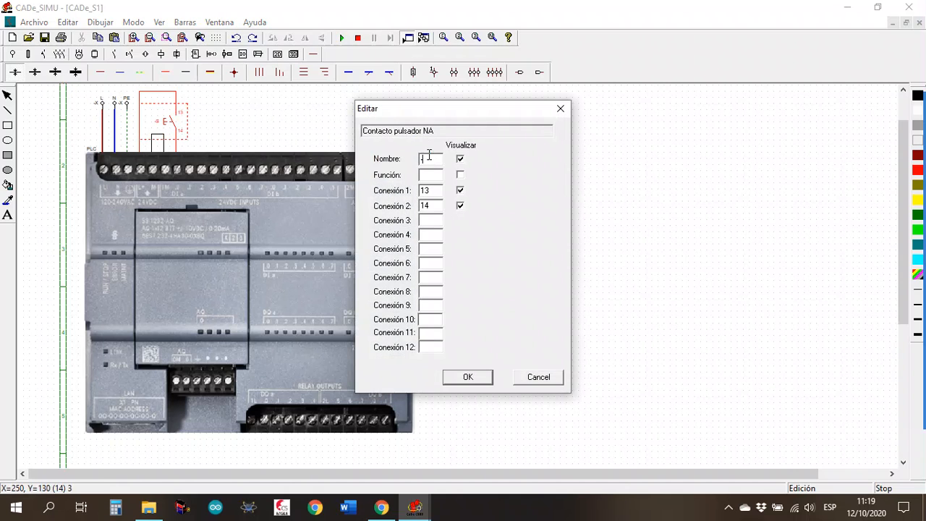
text(START)
click(475, 378)
click(243, 133)
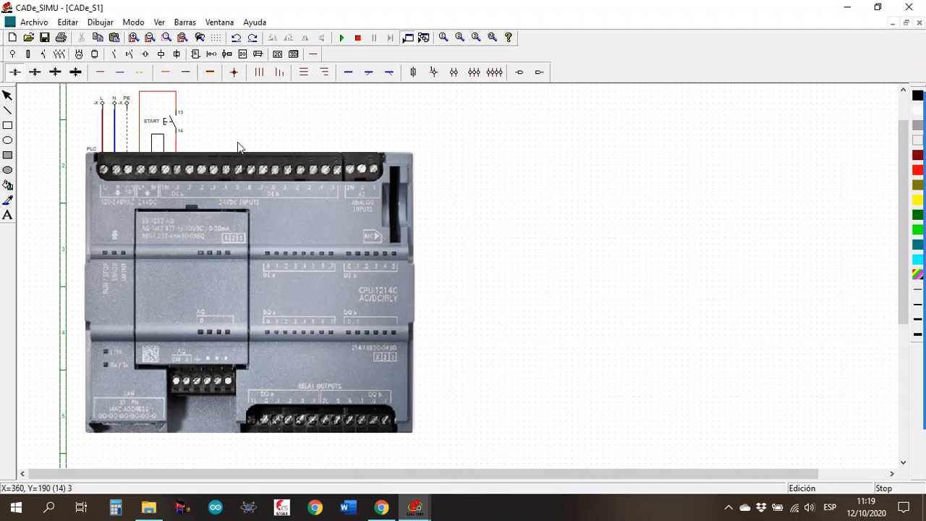
Step: Place a normally closed pushbutton beside START, above input DI a .3
click(127, 56)
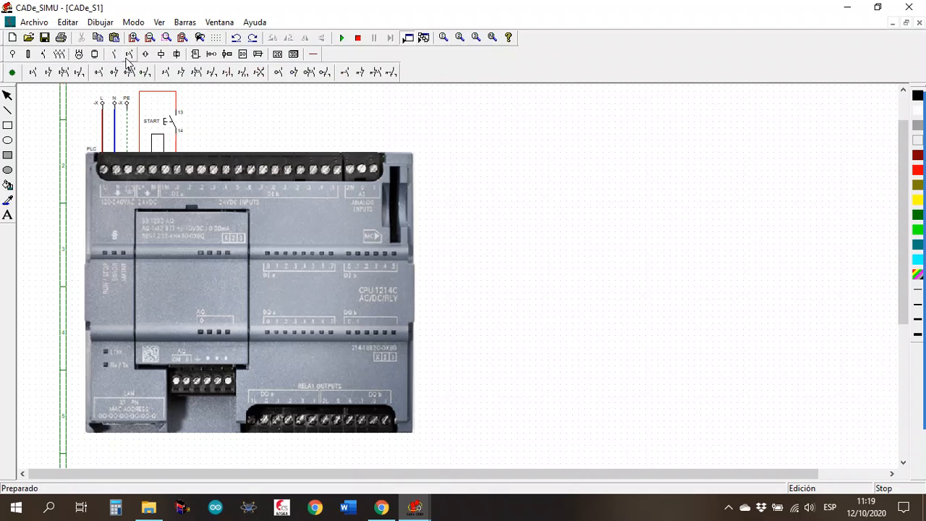
click(47, 72)
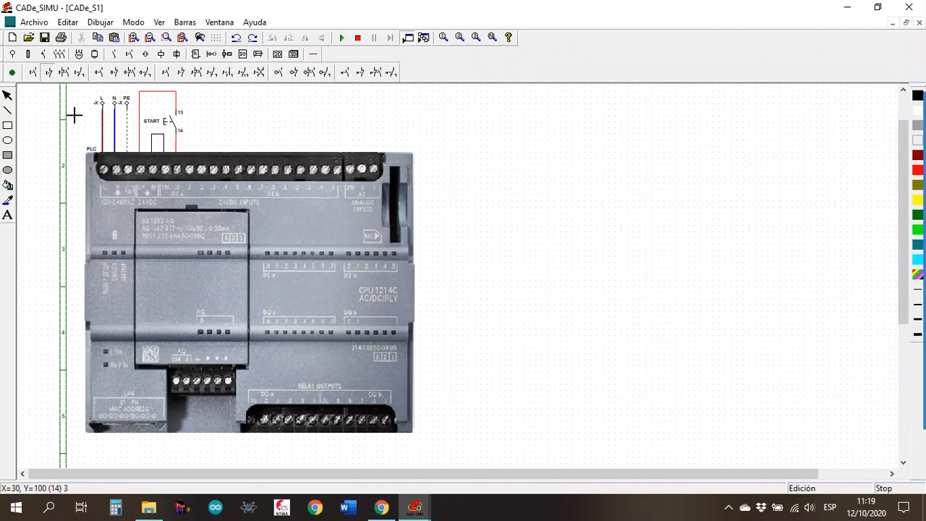
click(215, 109)
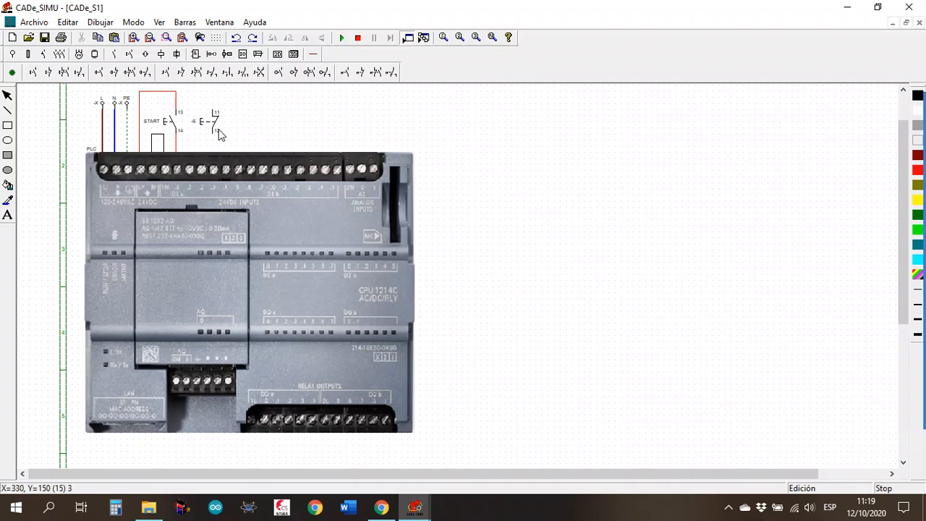
Step: Wire the normally closed pushbutton between the positive line and input DI a .3
click(313, 53)
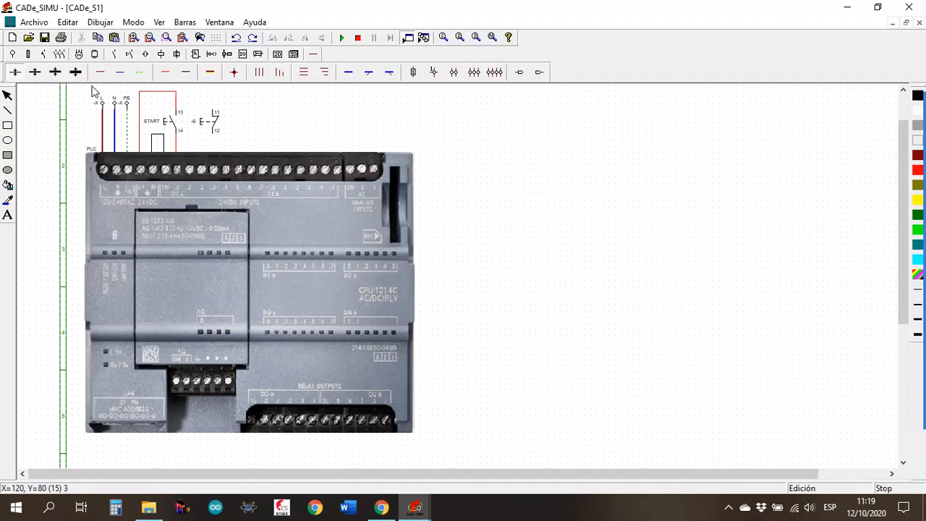
click(168, 76)
mouse_move(214, 109)
mouse_down()
mouse_move(212, 93)
mouse_move(181, 96)
mouse_up()
click(165, 71)
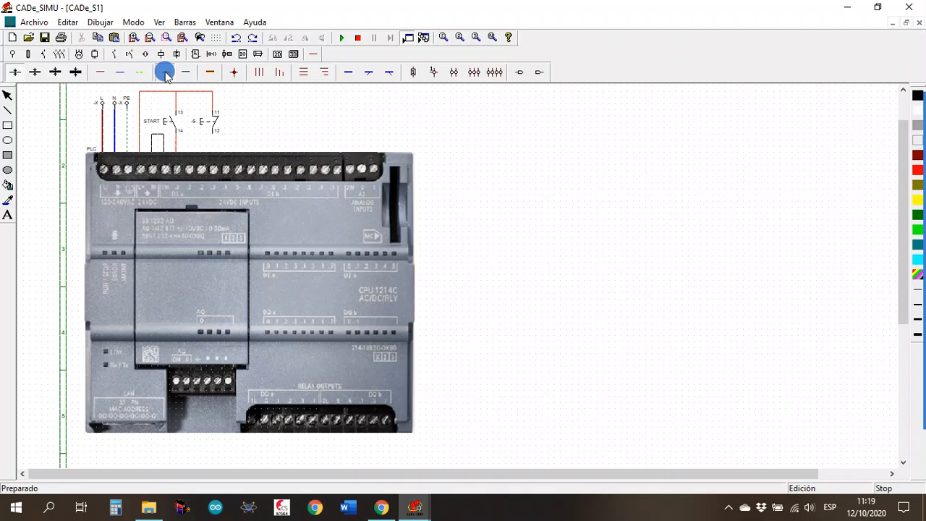
drag(217, 138, 219, 153)
key(Escape)
Step: Rename the normally closed pushbutton as STOP
double_click(215, 120)
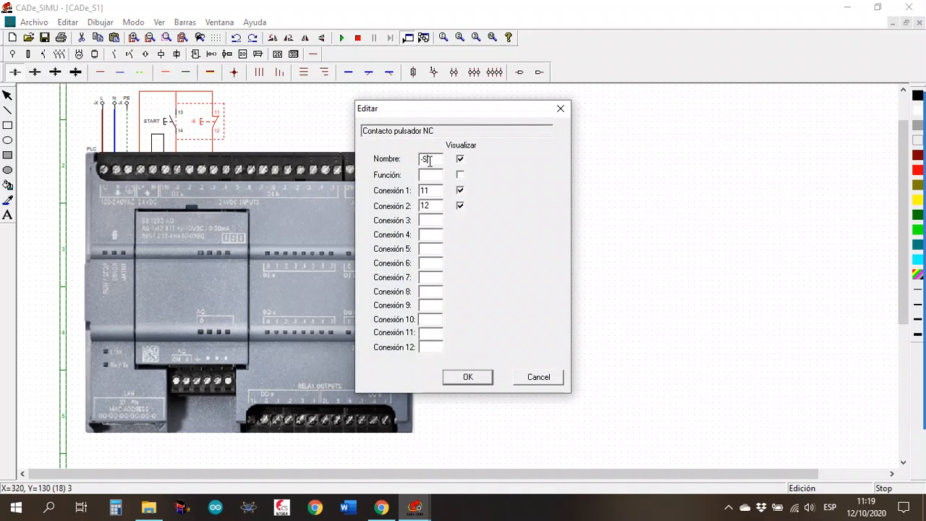
text(STOP)
click(465, 376)
click(316, 116)
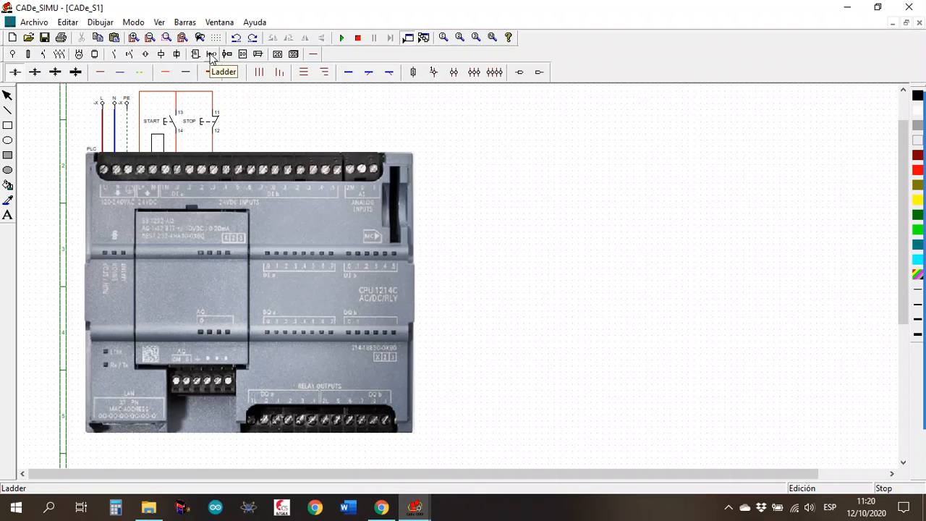
click(210, 54)
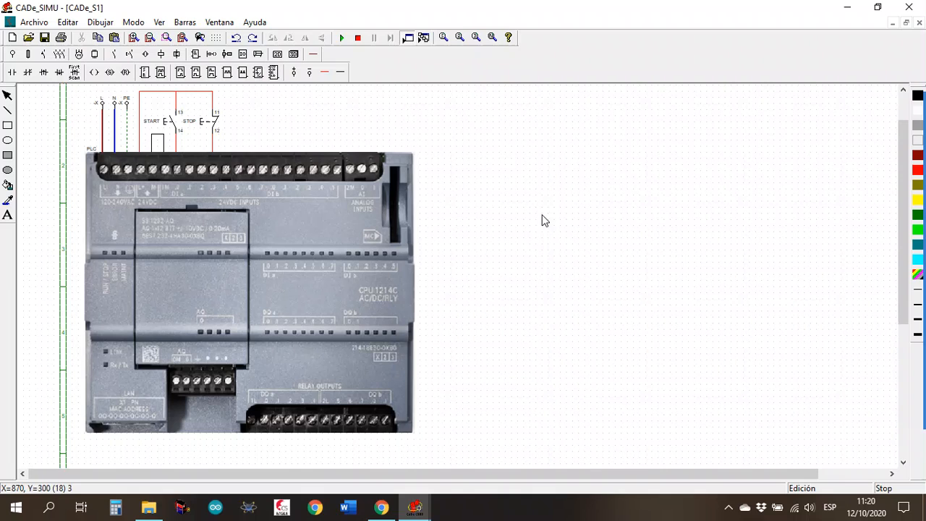
click(13, 54)
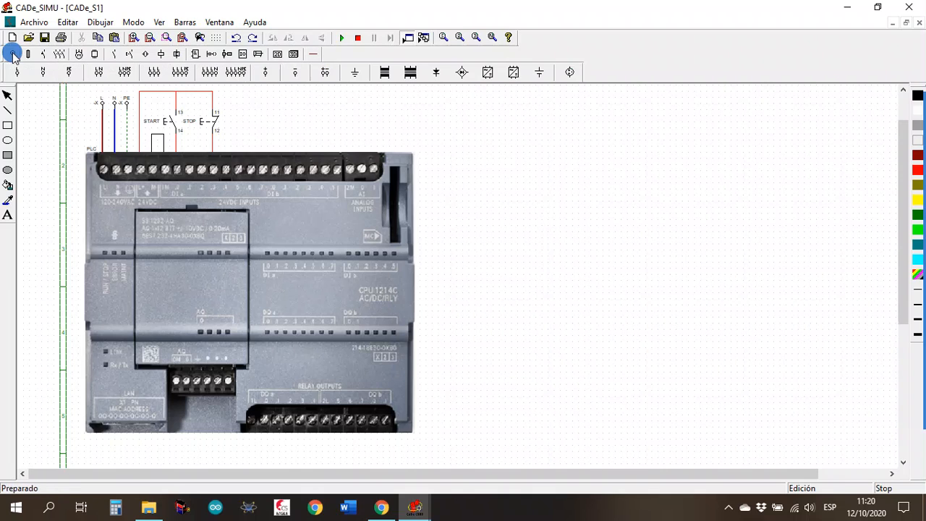
click(315, 56)
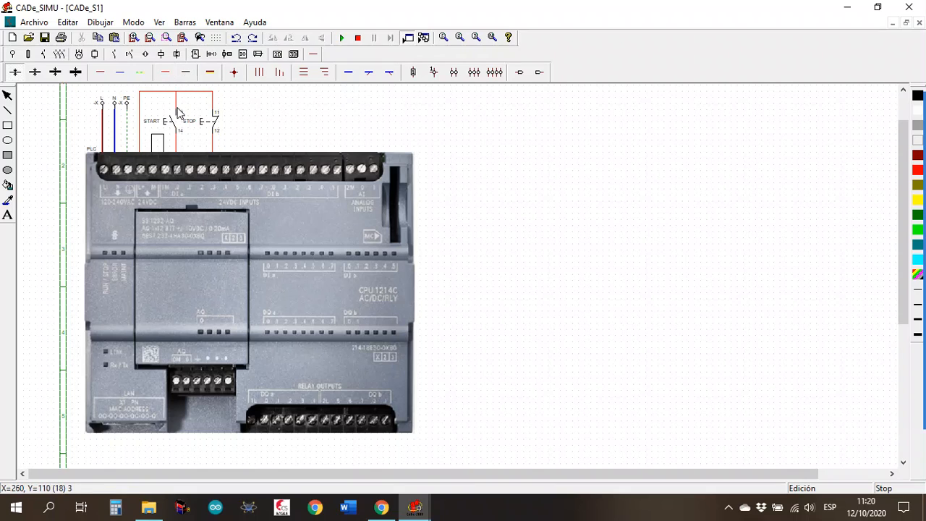
Step: Place ladder positive and negative supply symbols in the empty area beside the PLC and align them at the same height
click(210, 57)
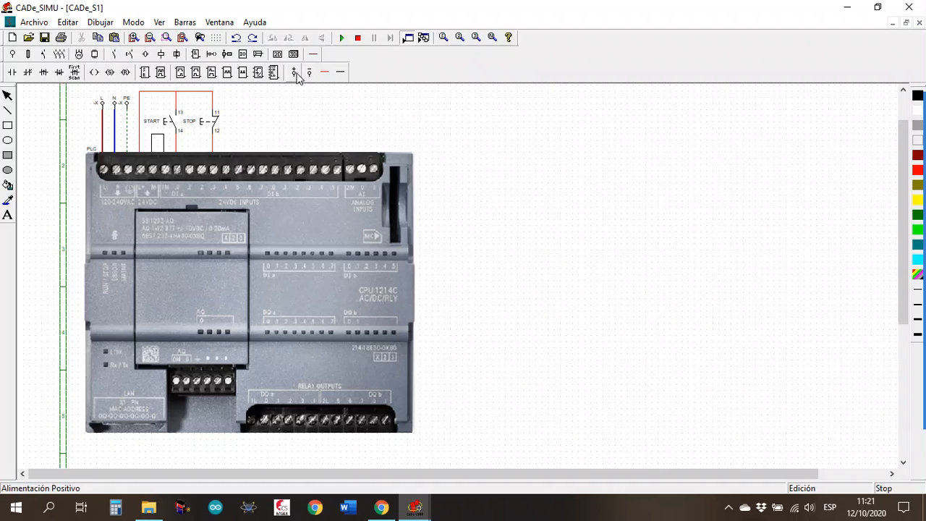
click(297, 78)
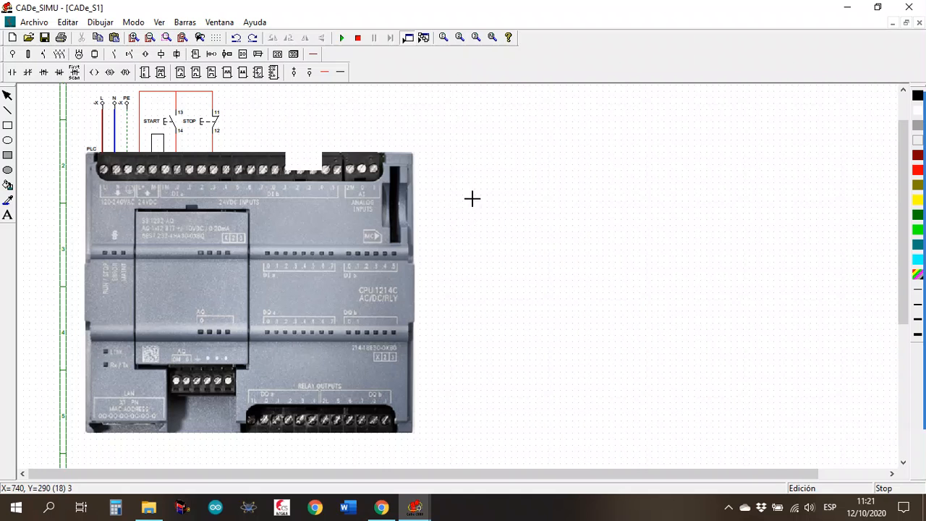
click(444, 173)
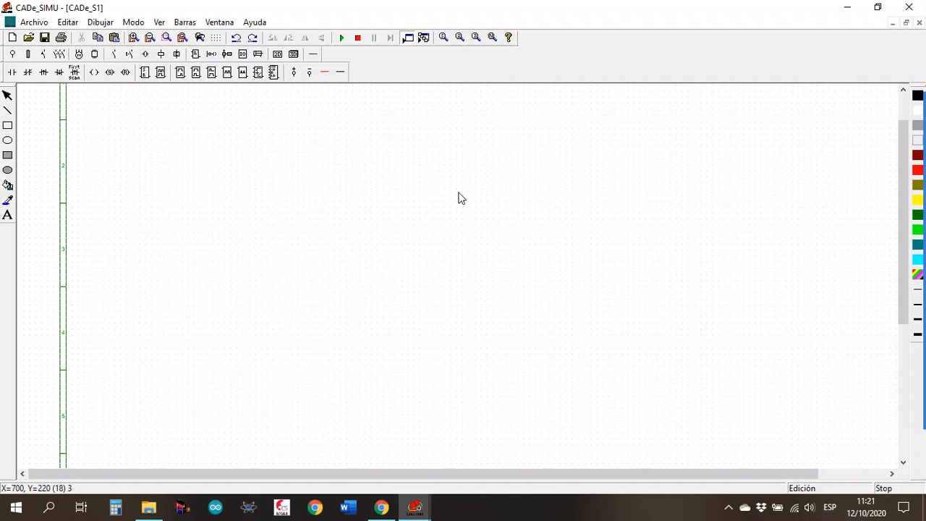
click(307, 75)
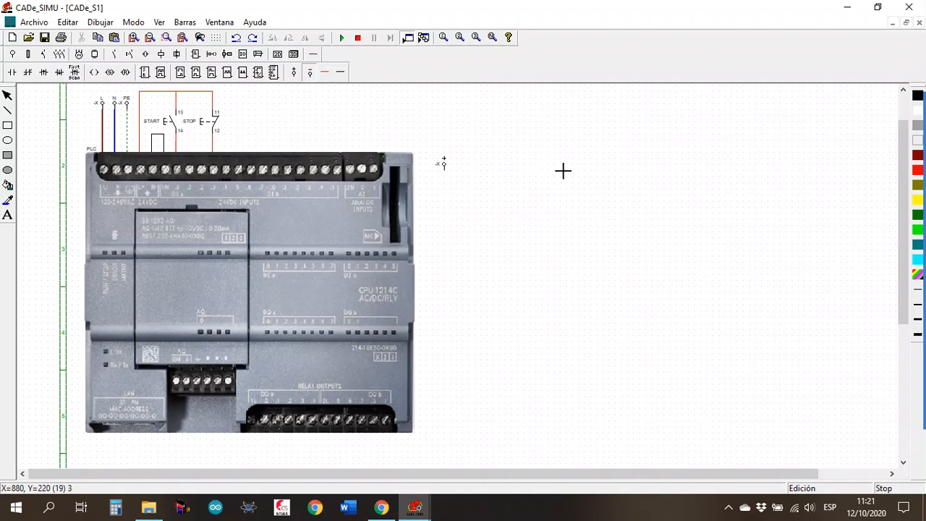
click(633, 165)
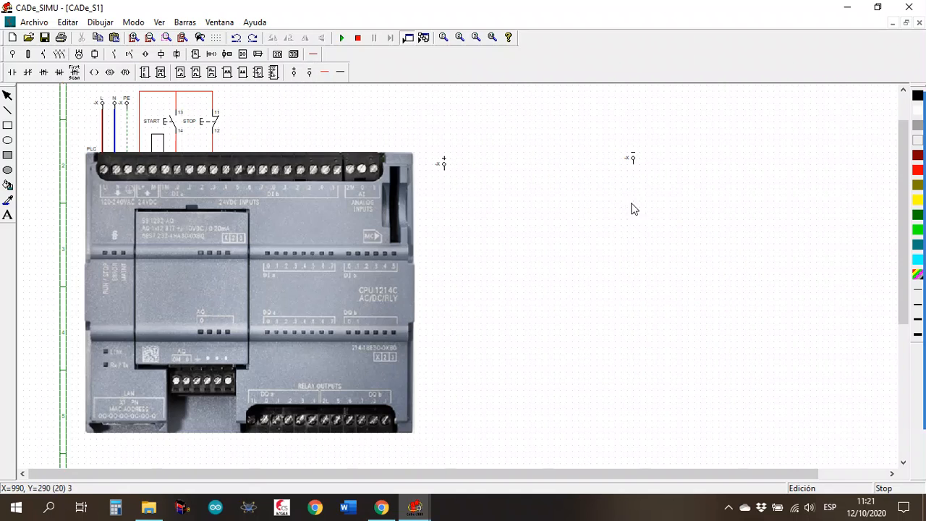
click(633, 163)
drag(634, 163, 633, 168)
click(556, 197)
Step: Draw the vertical ladder rails down from the positive and negative supply symbols, making both the same length
click(309, 72)
drag(449, 172, 451, 413)
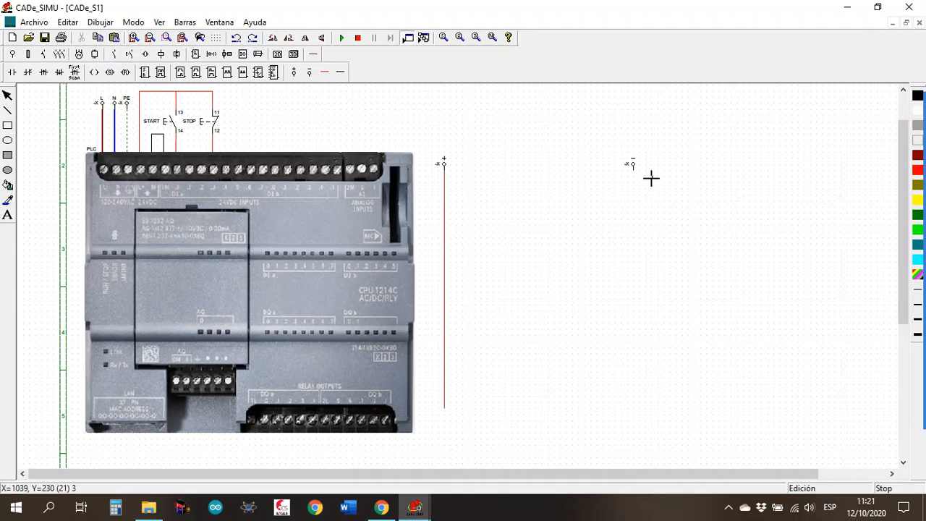
drag(633, 175, 633, 413)
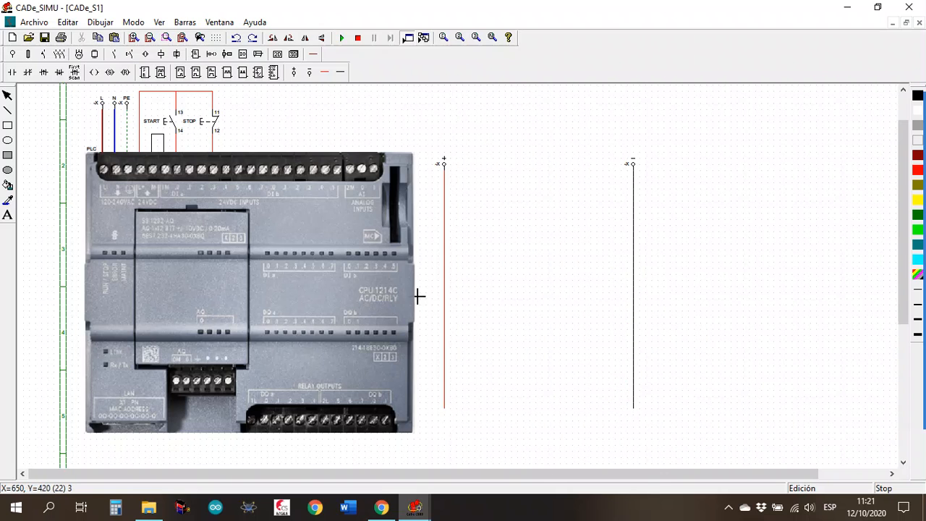
right_click(601, 237)
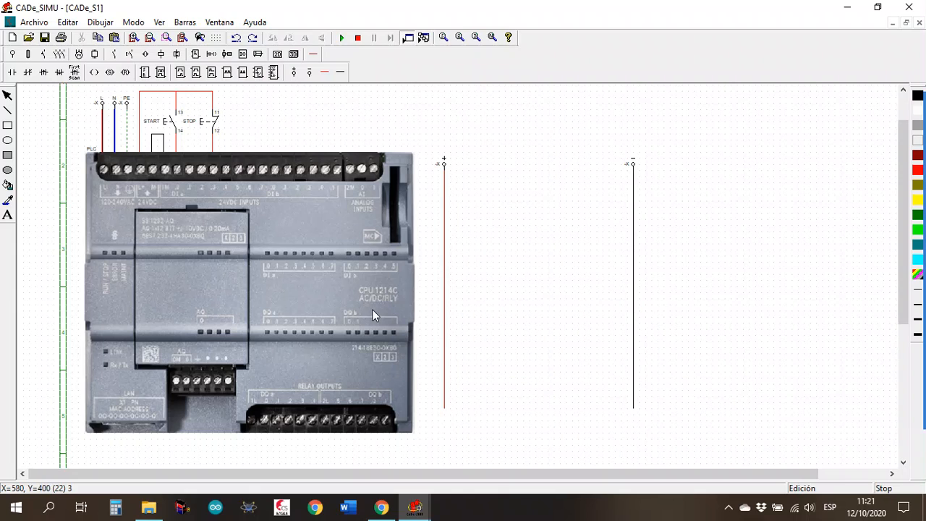
Step: Place a normally open ladder contact near the top of the positive rail and name it I0.0
click(10, 74)
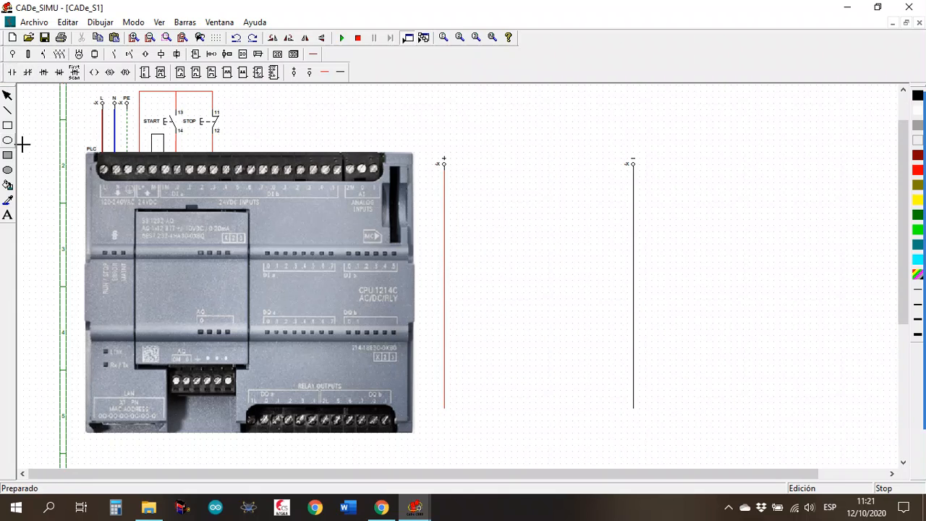
click(466, 184)
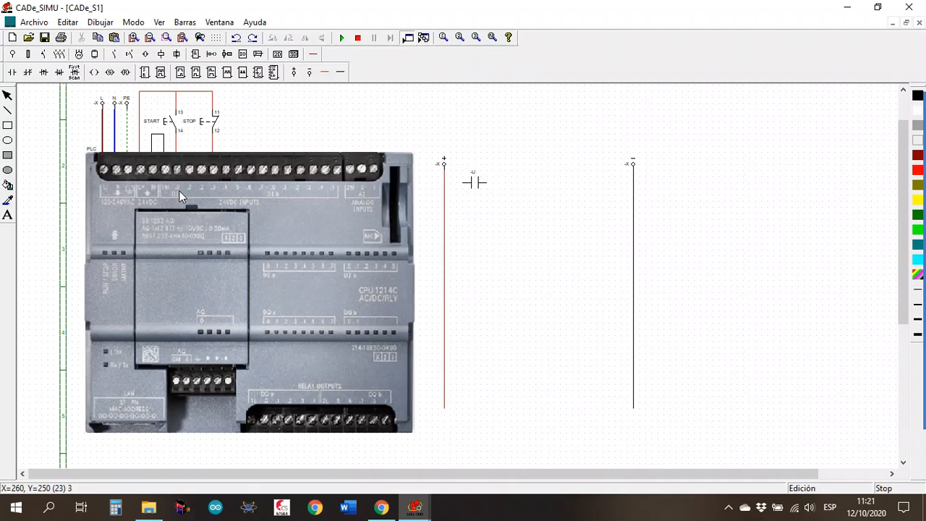
double_click(474, 182)
click(426, 159)
key(BackSpace)
key(BackSpace)
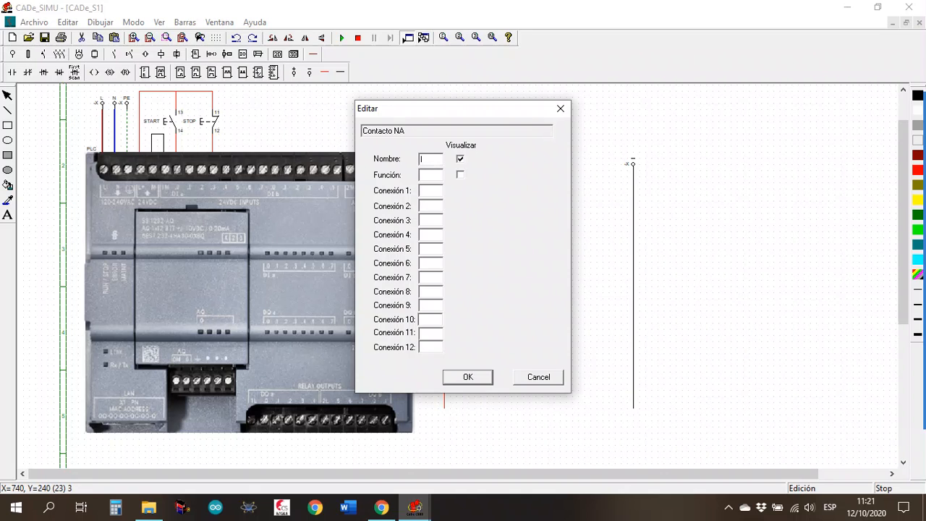
key(Return)
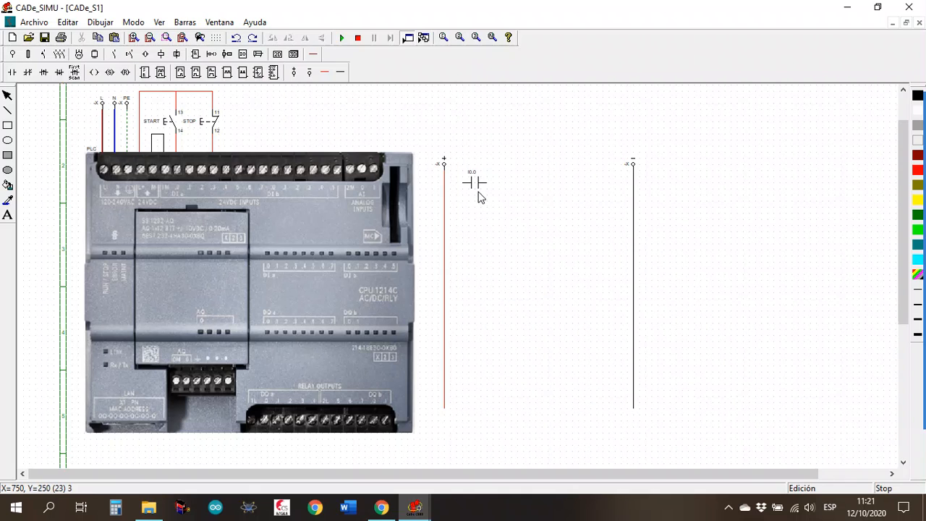
Step: Wire contact I0.0 to the positive ladder rail
click(324, 73)
drag(464, 187, 446, 185)
key(Escape)
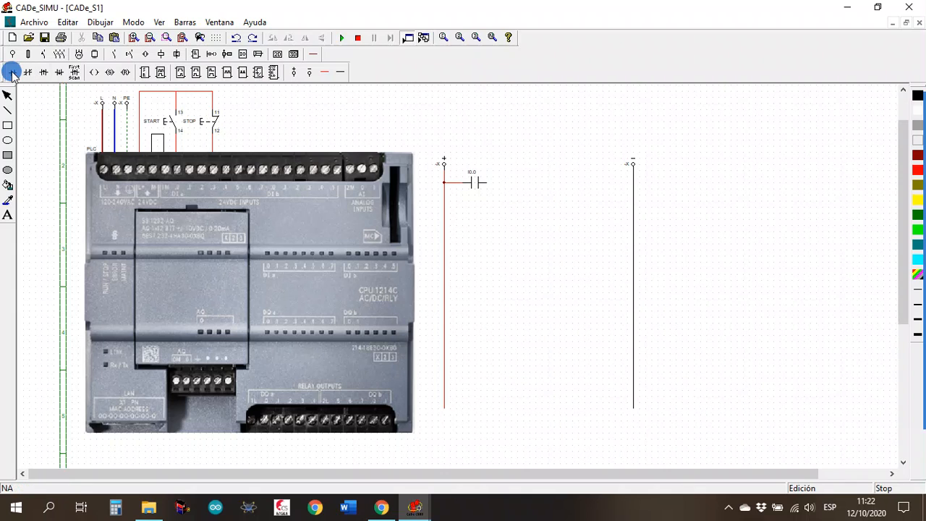
Step: Place a second normally open ladder contact in line after I0.0 and name it I0.3
click(258, 72)
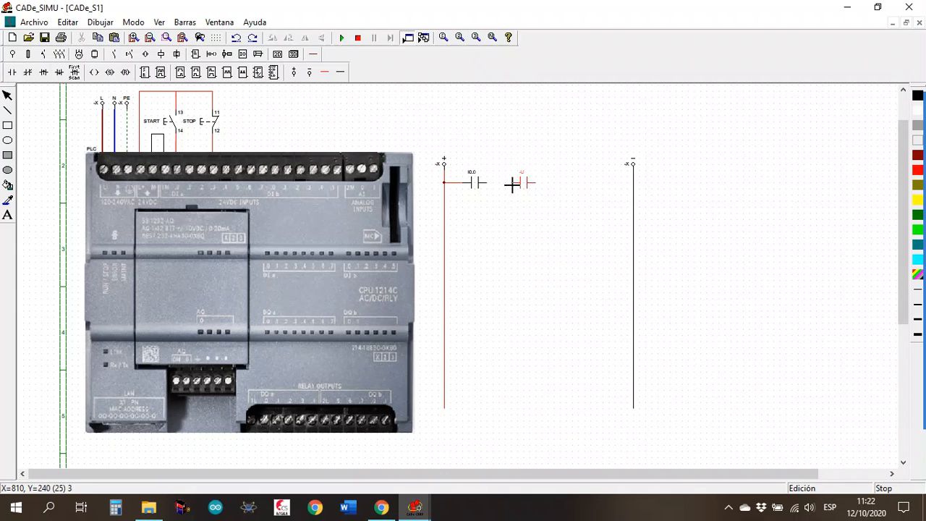
click(507, 185)
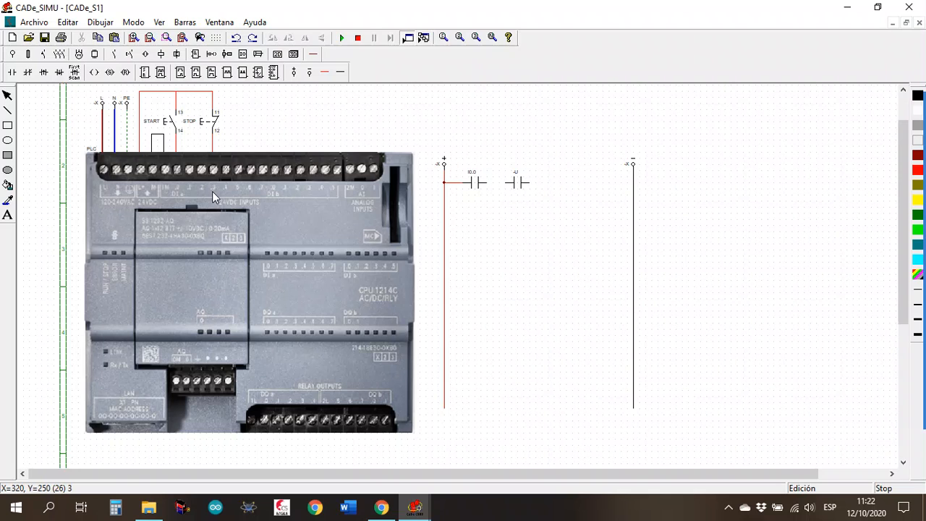
double_click(517, 183)
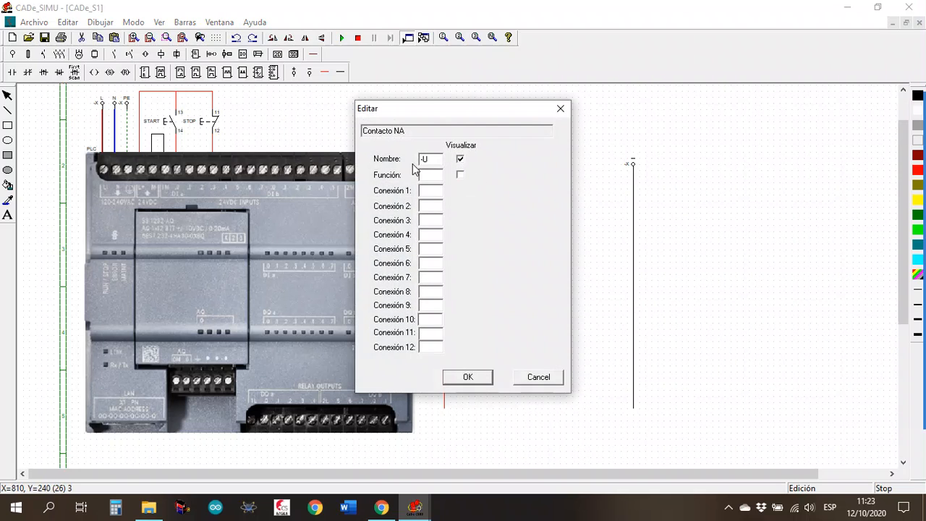
click(428, 159)
text(I0.3)
key(Return)
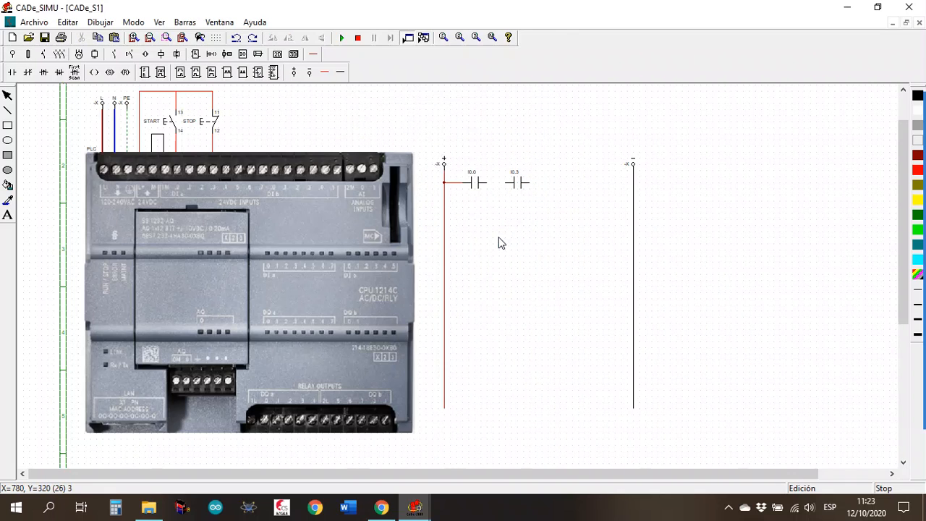
Step: Wire contacts I0.0 and I0.3 in series
click(339, 72)
drag(506, 185, 480, 182)
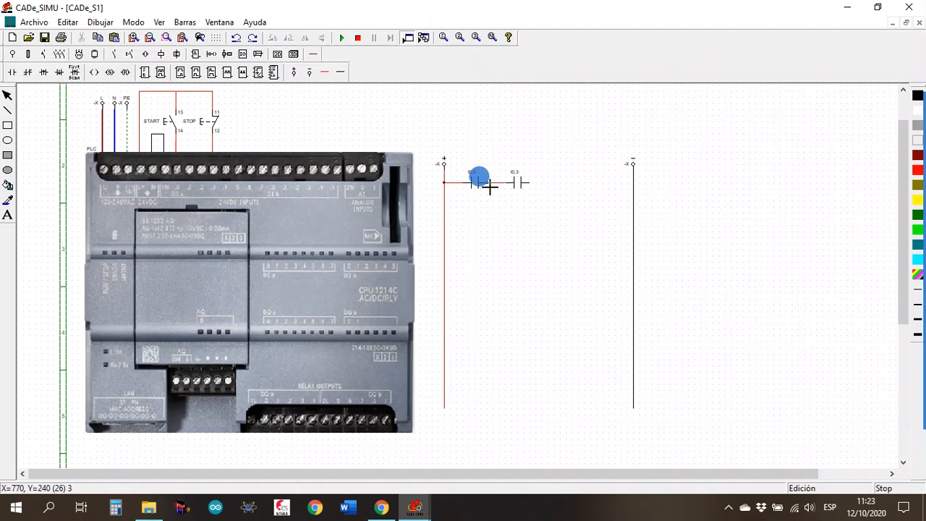
right_click(511, 268)
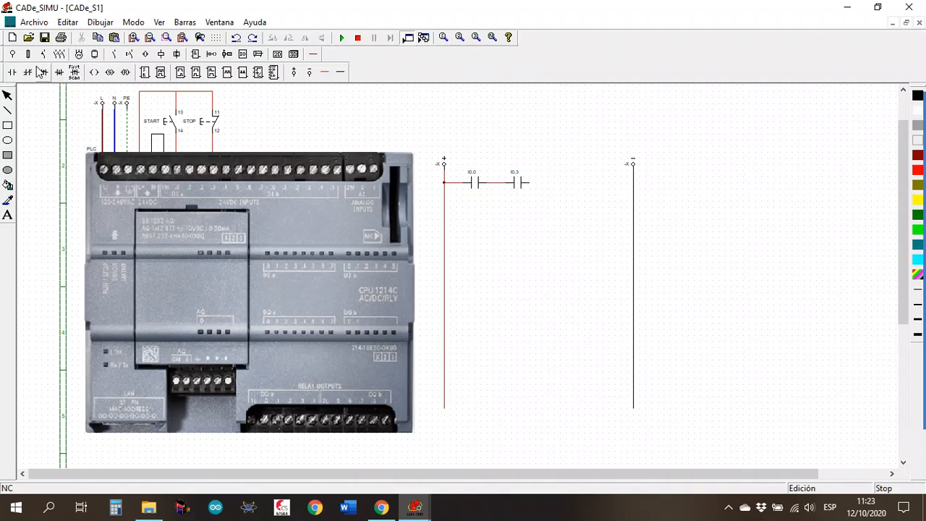
Step: Place a normally open thermal relay auxiliary contact beside the STOP pushbutton, above the PLC input terminals
click(129, 54)
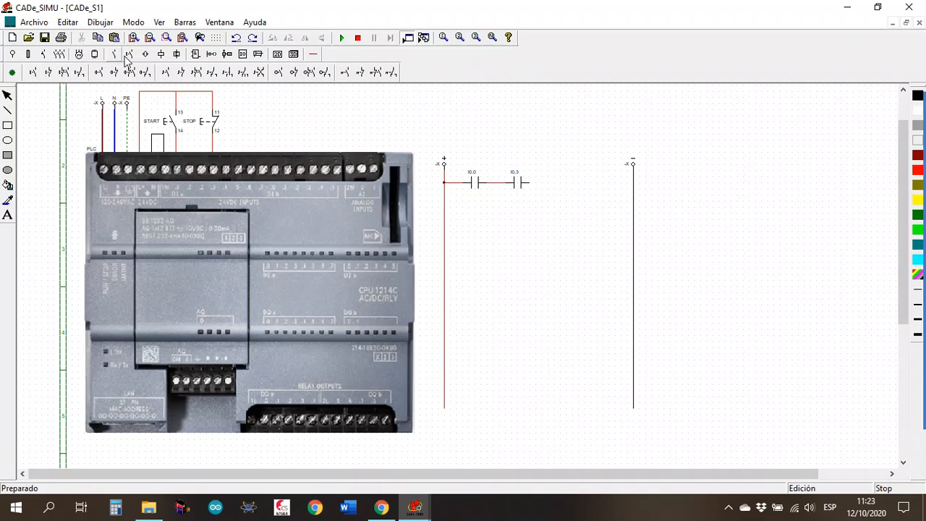
click(345, 74)
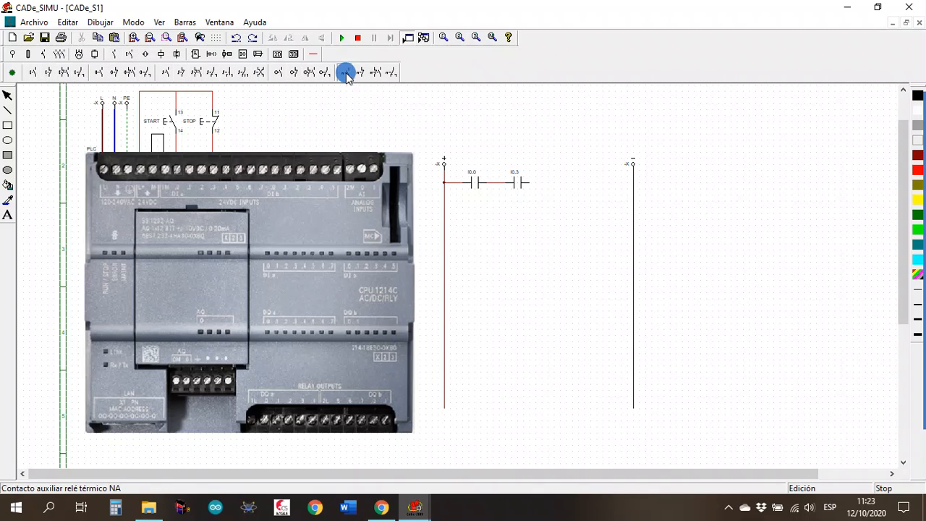
click(262, 110)
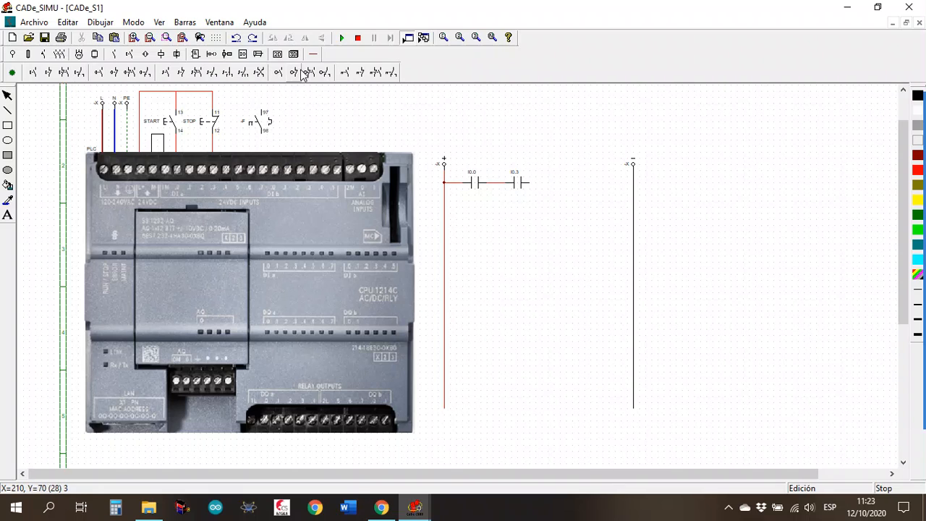
Step: Wire the thermal relay contact between the pushbuttons' common positive line and PLC input I0.7
click(210, 53)
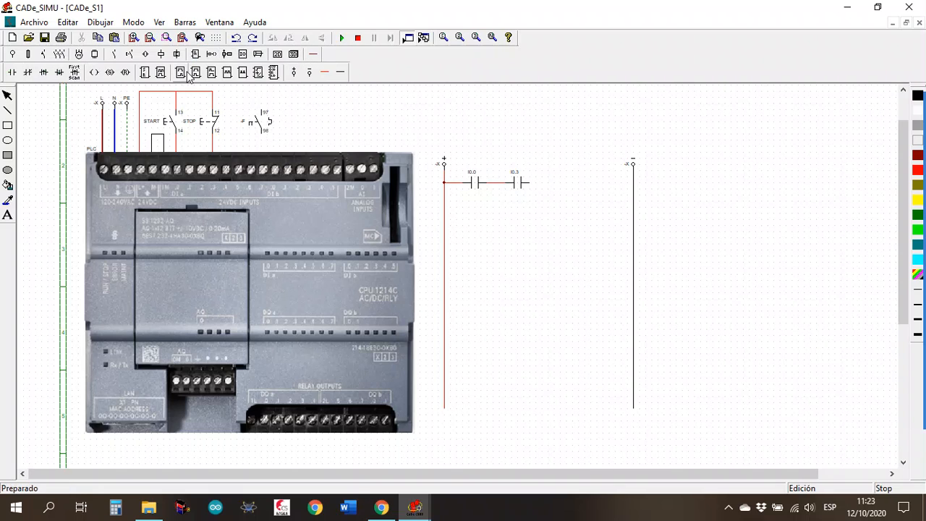
click(323, 72)
mouse_move(261, 110)
mouse_down()
mouse_move(265, 94)
mouse_move(212, 92)
mouse_up()
drag(261, 136, 261, 148)
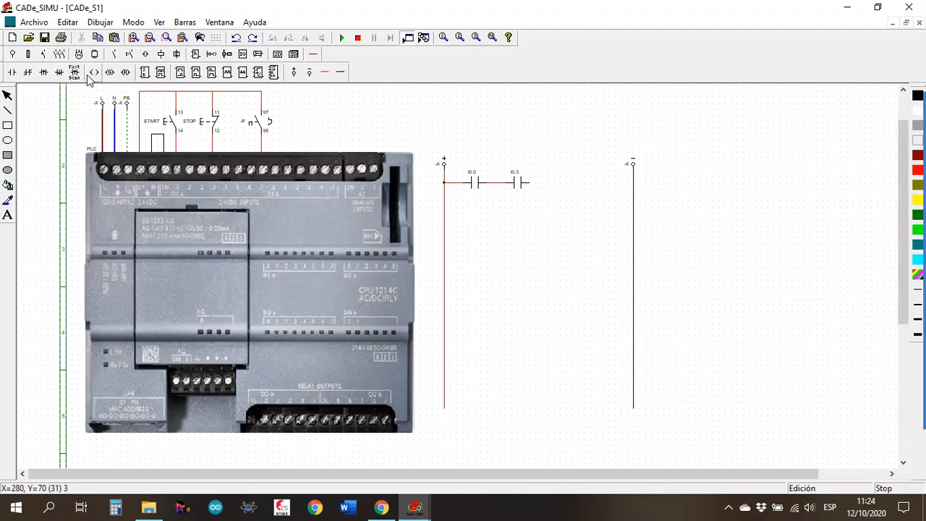
click(13, 72)
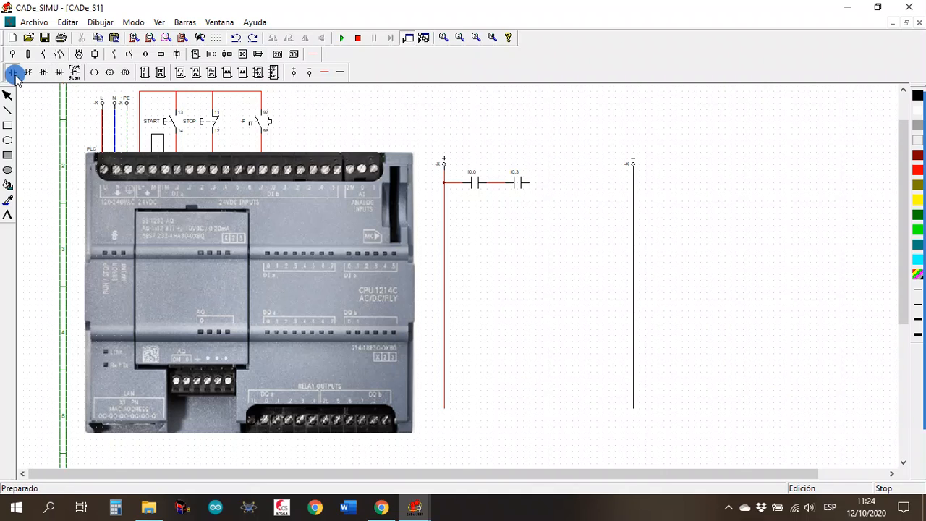
click(548, 183)
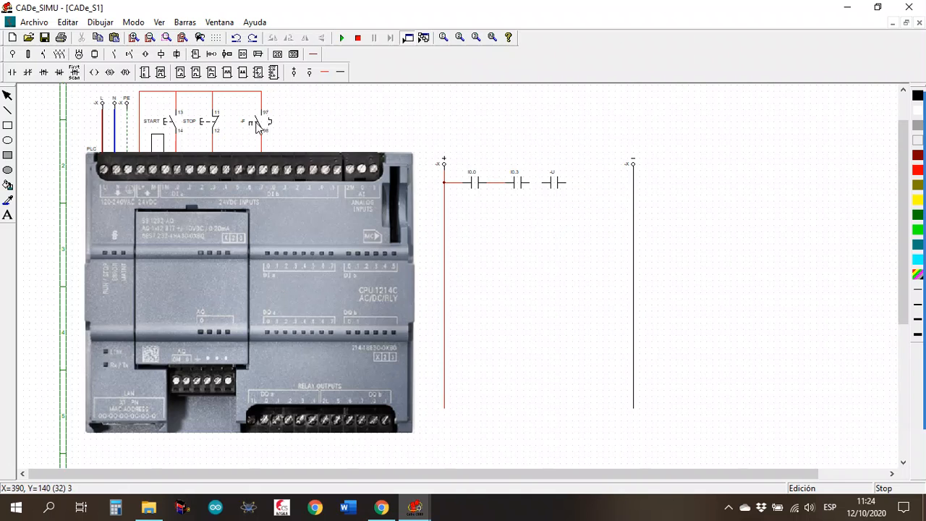
click(553, 195)
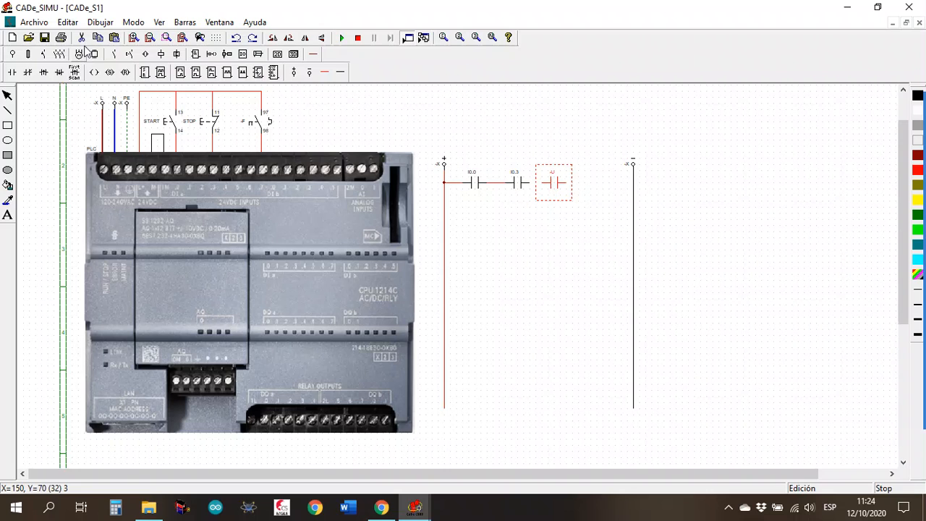
click(82, 37)
Step: Place a normally closed ladder contact after I0.3 and an output coil just before the negative rail
click(32, 73)
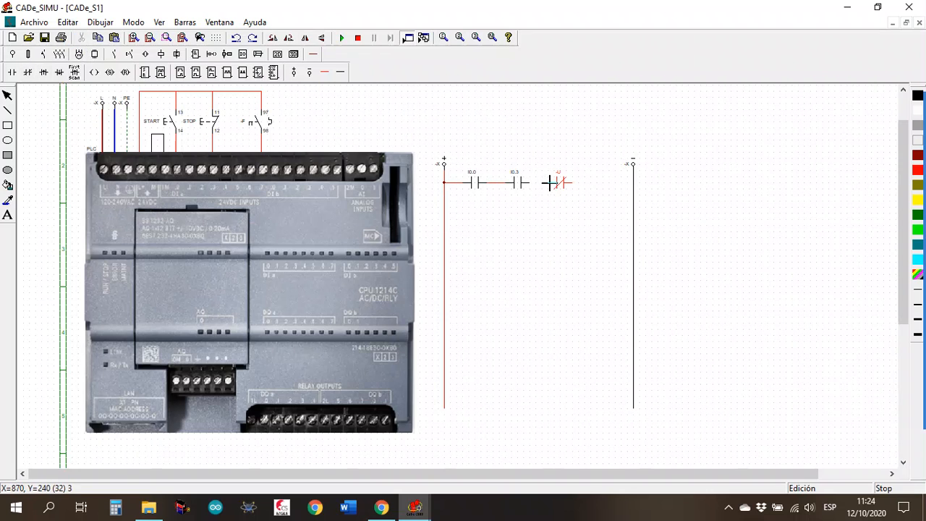
click(543, 181)
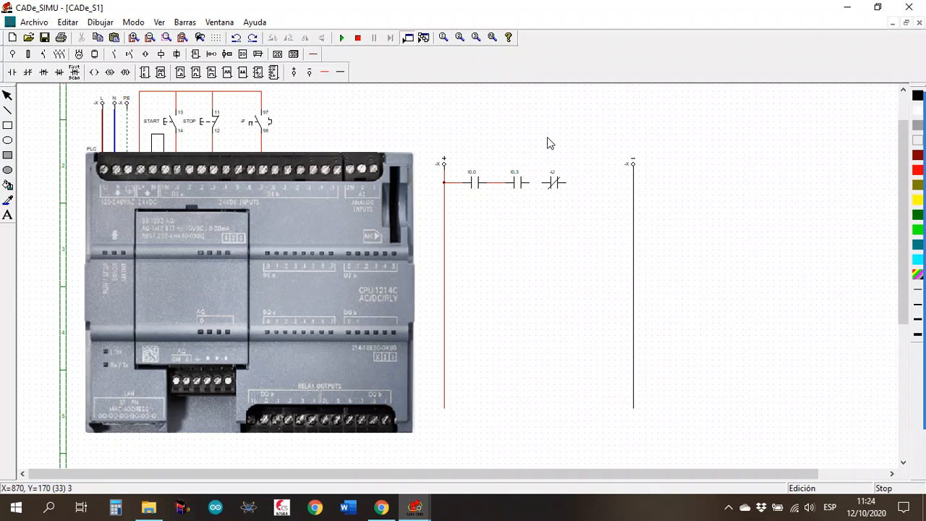
click(94, 72)
click(588, 183)
Step: Wire contact I0.3, the normally closed contact and the coil in series up to the negative rail
click(325, 72)
drag(541, 184, 521, 182)
mouse_move(590, 183)
mouse_down()
mouse_move(567, 186)
mouse_move(633, 182)
mouse_up()
key(Escape)
Step: Name the normally closed ladder contact I0.7
click(554, 186)
double_click(554, 187)
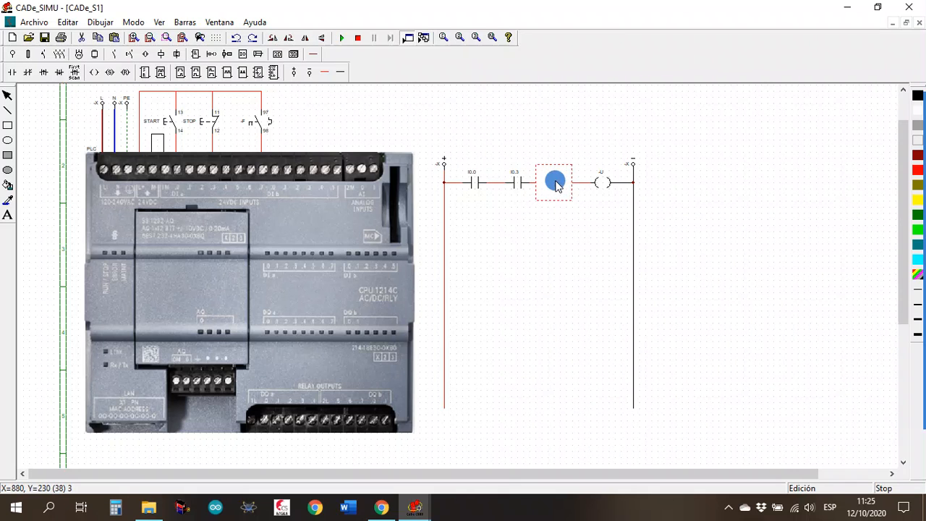
click(430, 162)
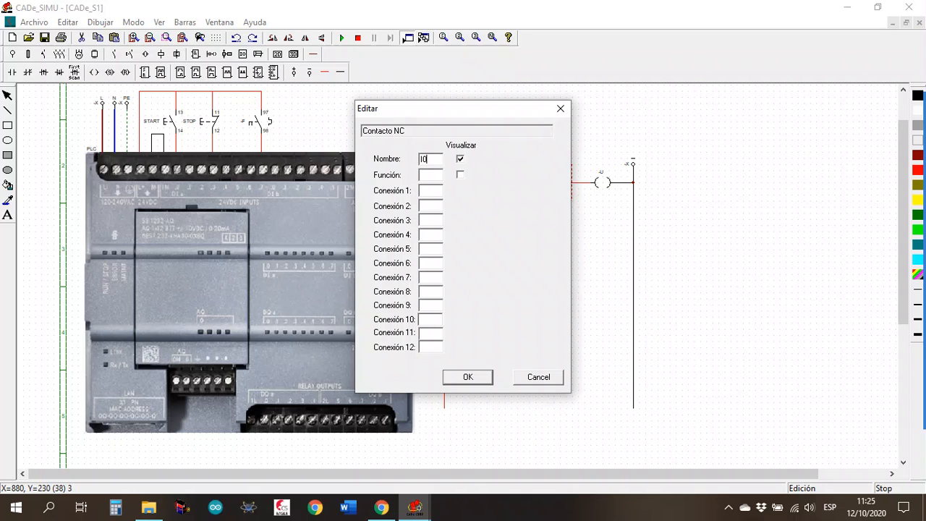
key(Return)
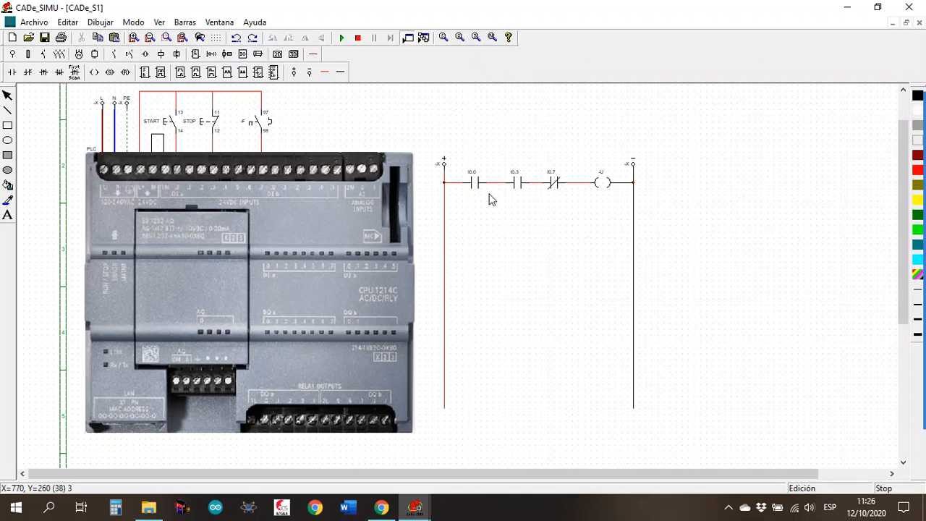
Step: Place a normally open ladder contact directly below contact I0.0
click(12, 72)
click(463, 220)
double_click(481, 224)
click(428, 155)
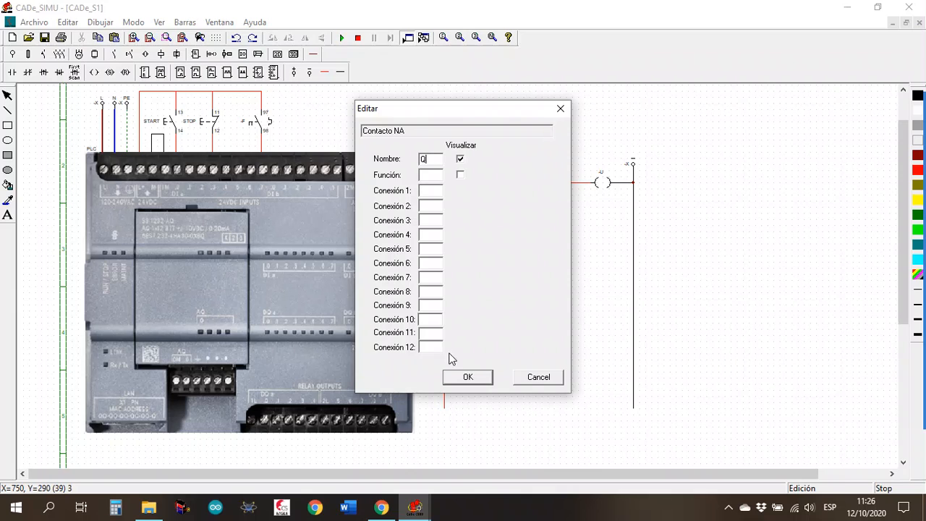
click(534, 374)
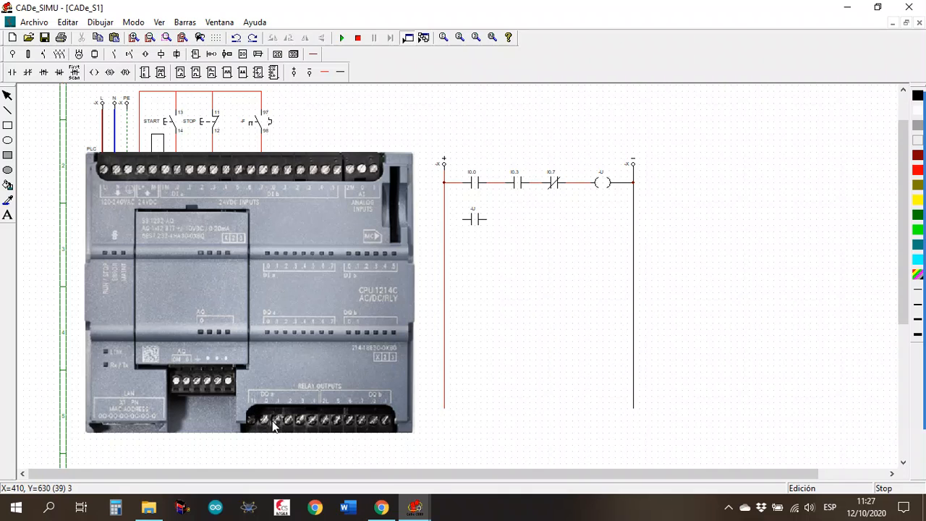
Step: Name the output coil at the end of the rung Q0.1
double_click(601, 182)
click(430, 154)
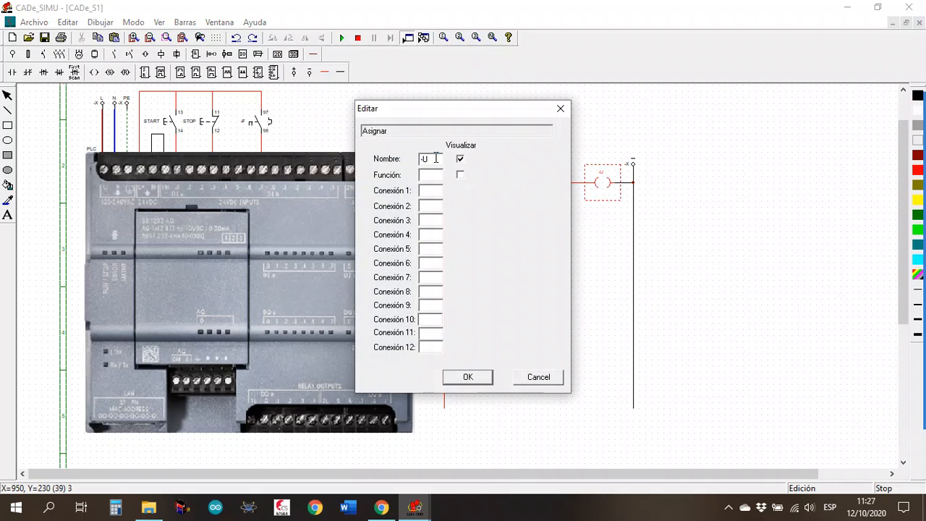
text(Q0.1)
key(Return)
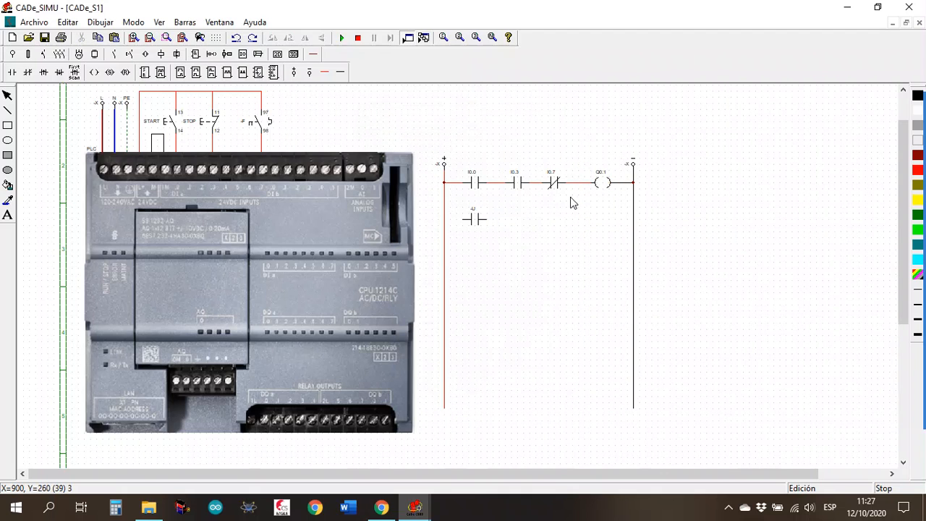
Step: Wire the lower normally open contact in parallel with I0.0, from the positive rail to the junction before I0.3
click(324, 71)
click(453, 222)
drag(454, 222, 446, 221)
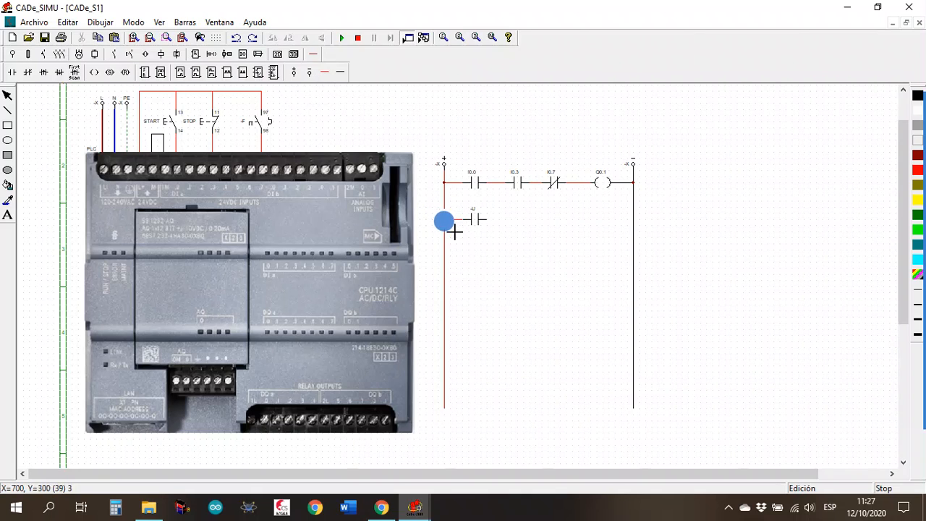
click(491, 220)
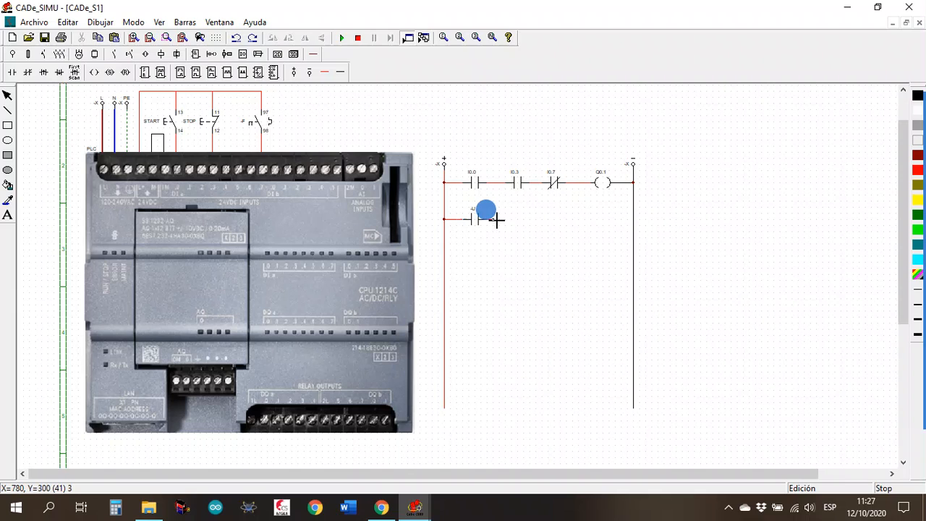
click(503, 223)
drag(503, 222, 499, 181)
click(502, 242)
key(Escape)
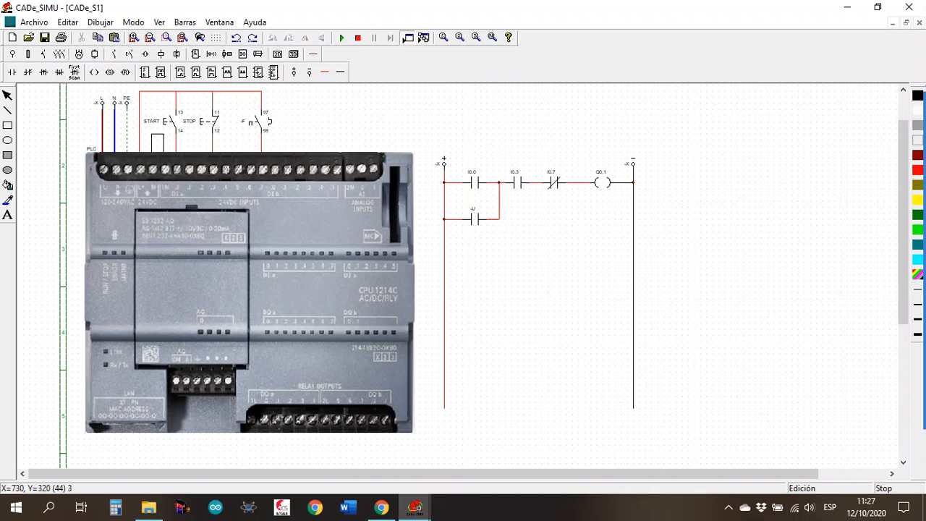
Step: Name the normally open contact in parallel with I0.0 as Q0.1
double_click(471, 217)
click(429, 157)
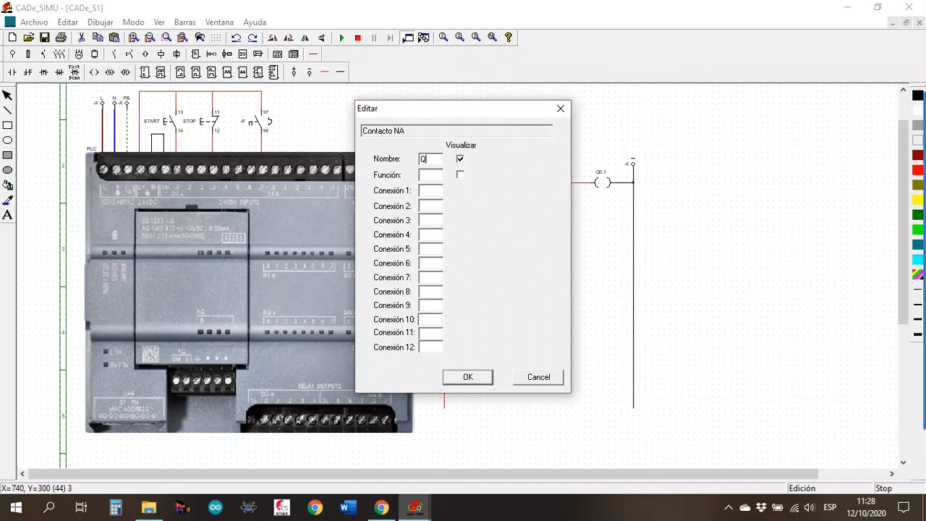
text(1)
key(Return)
click(552, 277)
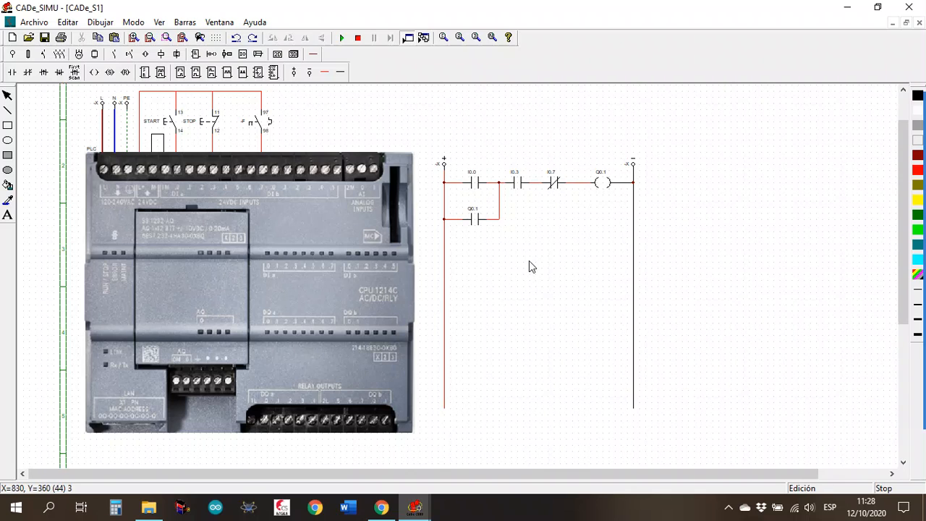
Step: Run the simulation and operate START and STOP to test the latching of output Q0.1
click(341, 38)
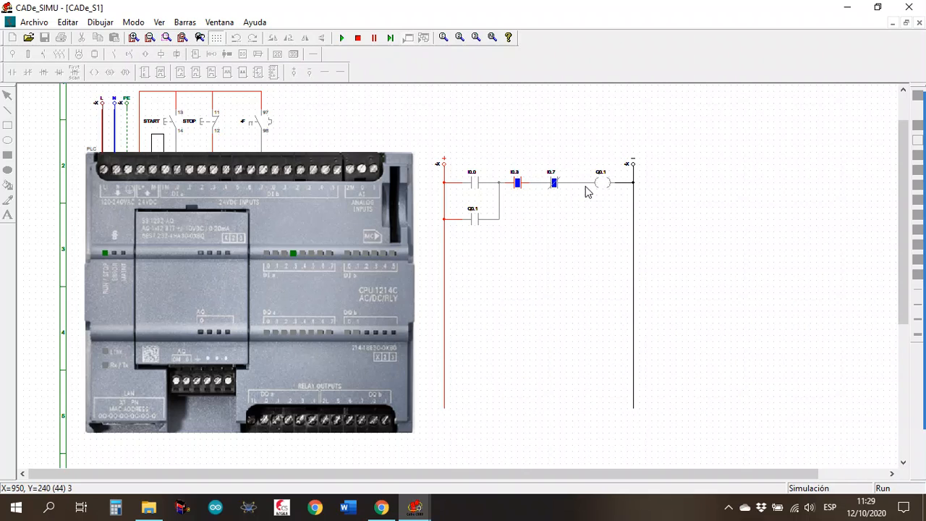
click(168, 124)
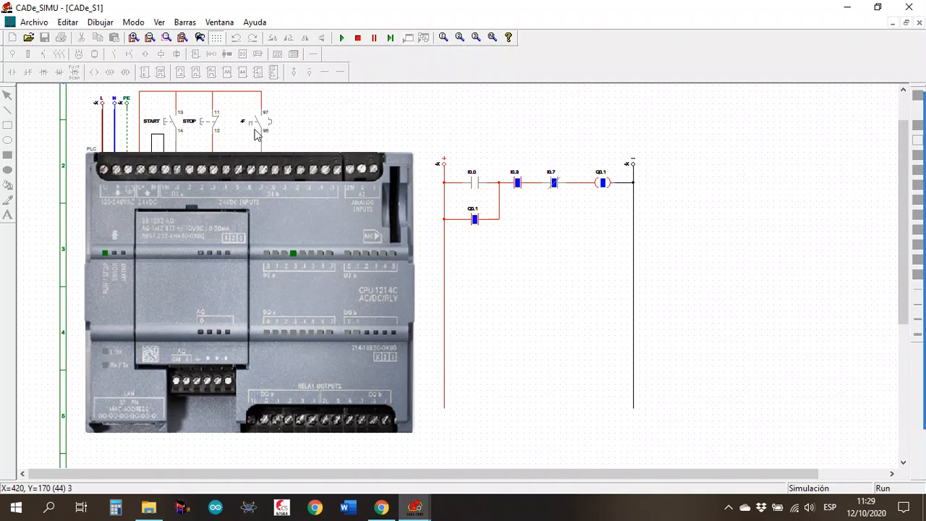
click(209, 124)
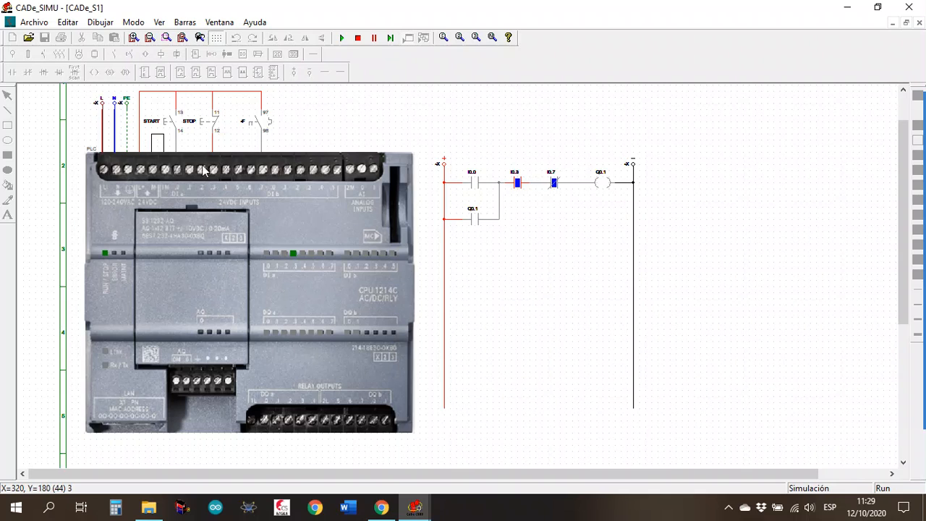
Step: Repeat the START and STOP test, checking contacts I0.0, I0.3 and coil Q0.1, and stop the simulation
click(172, 123)
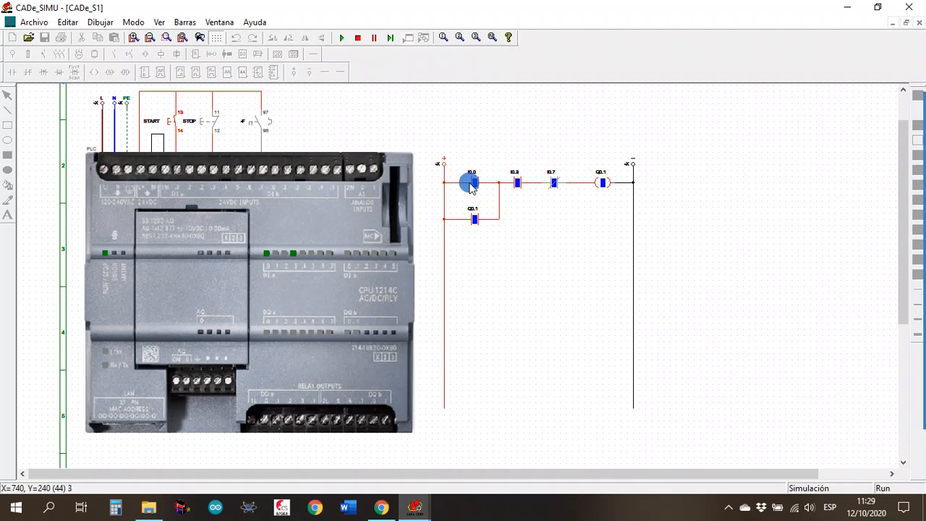
click(178, 125)
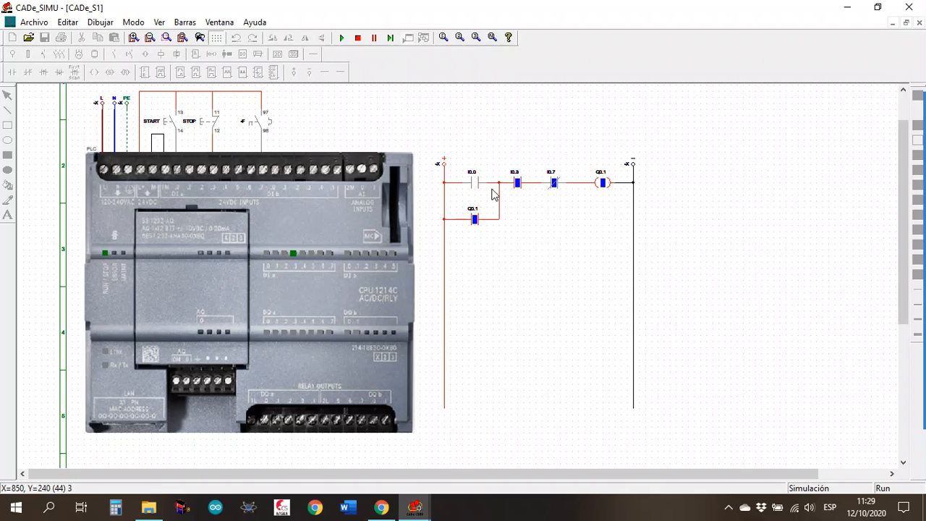
click(215, 130)
click(205, 124)
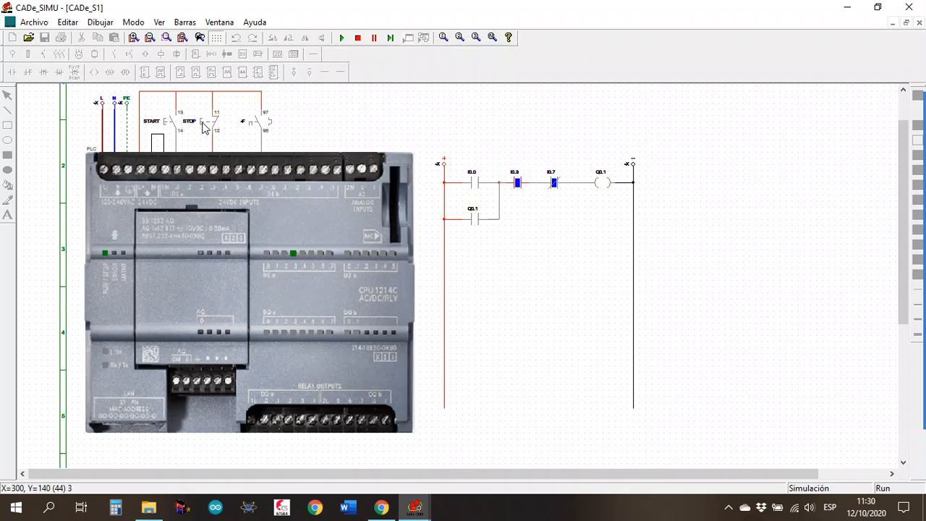
click(176, 124)
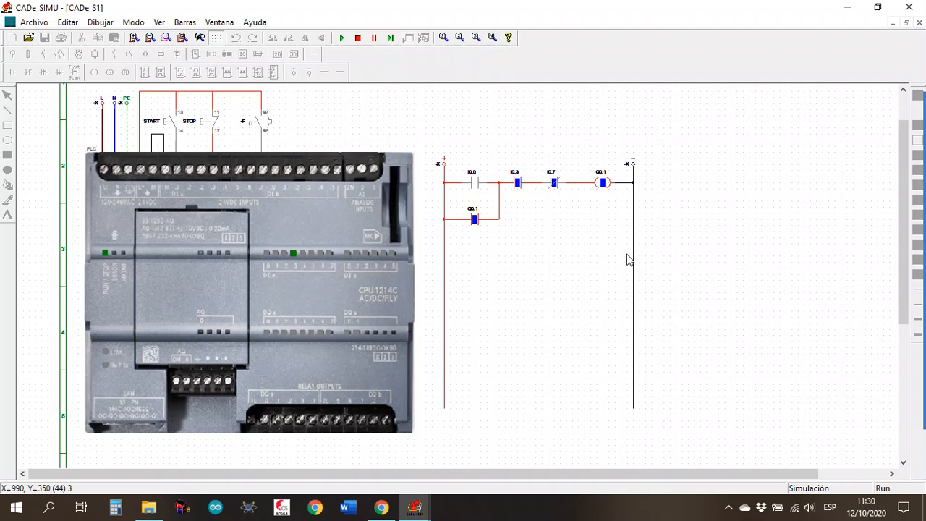
click(207, 124)
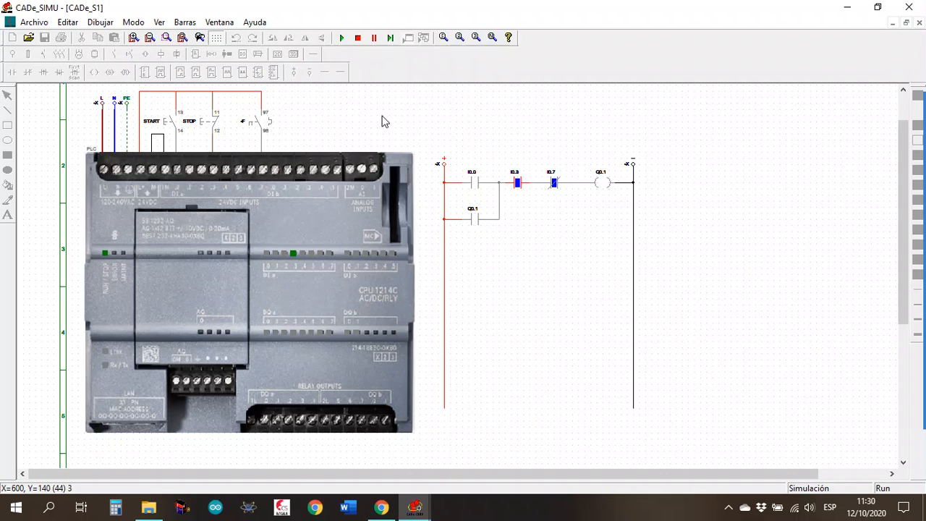
click(357, 38)
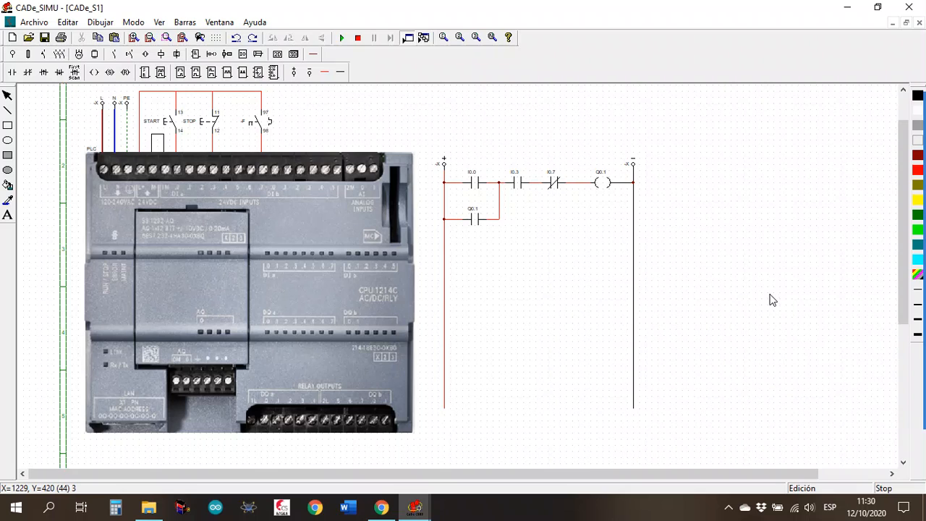
Step: Place a three-phase L1, L2, L3 power supply symbol beyond the negative ladder rail
click(13, 58)
click(152, 73)
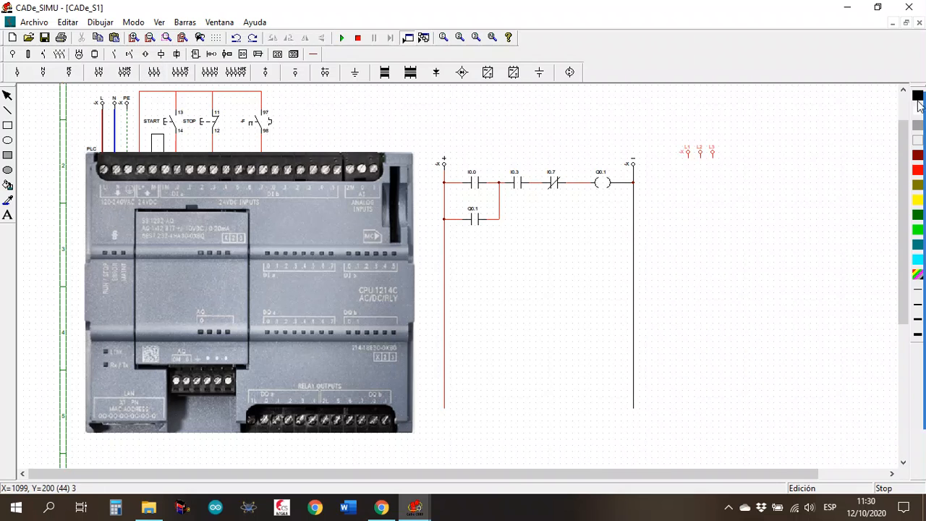
click(685, 144)
Step: Rotate the three-phase supply symbol until its phases are stacked vertically with the terminals facing right
click(696, 147)
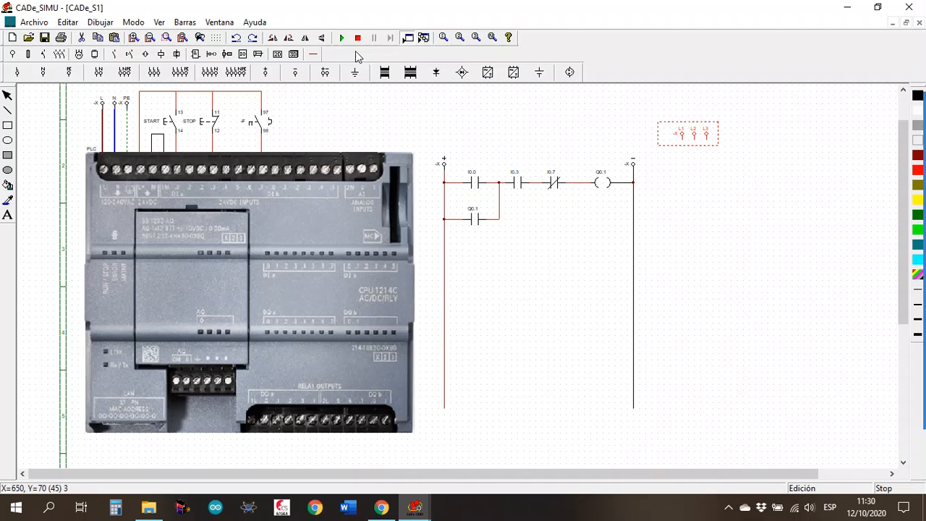
click(273, 37)
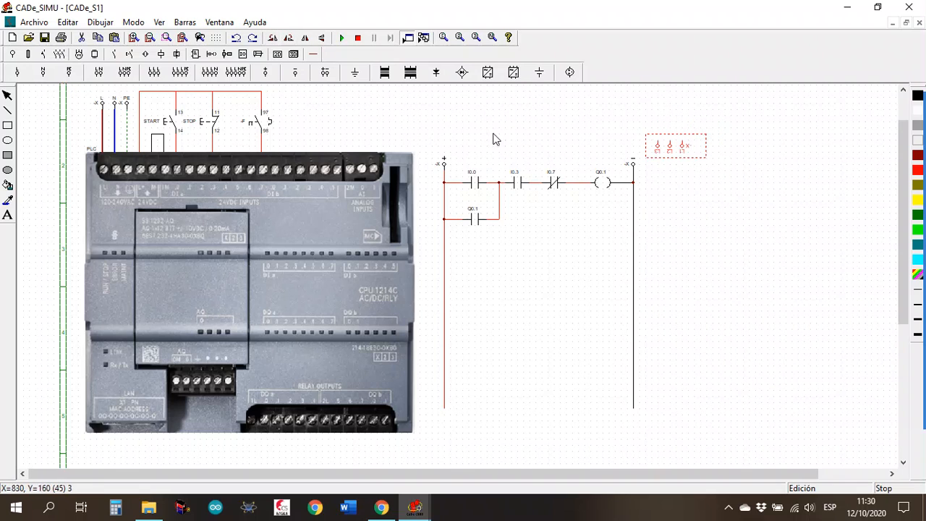
click(273, 38)
click(273, 38)
click(273, 37)
click(680, 192)
click(677, 147)
click(690, 190)
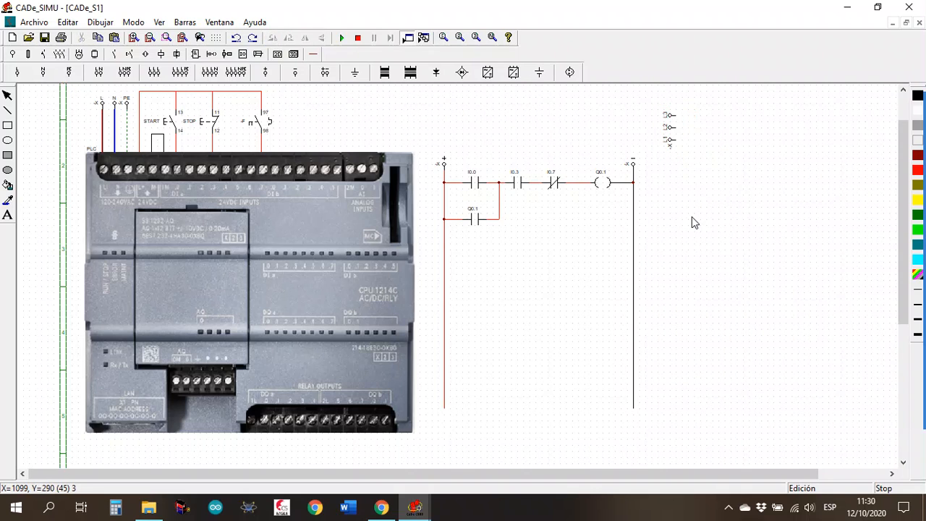
Step: Draw a horizontal three-phase busbar in a thicker line weight, extending from the L1, L2 and L3 supply terminals
click(318, 53)
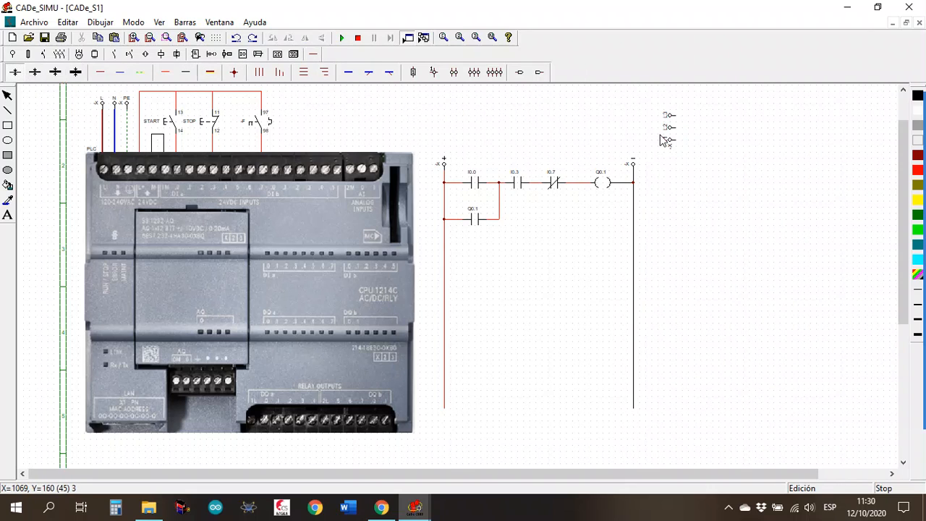
click(34, 73)
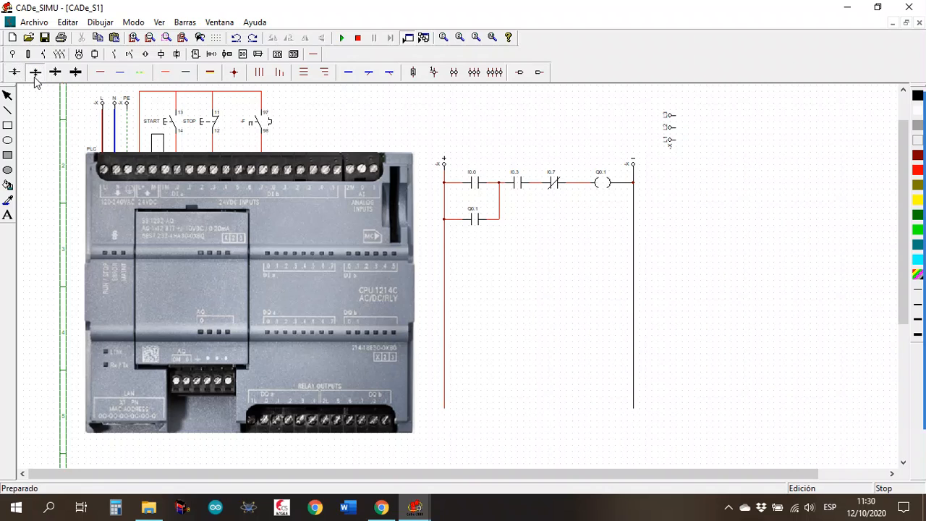
click(304, 71)
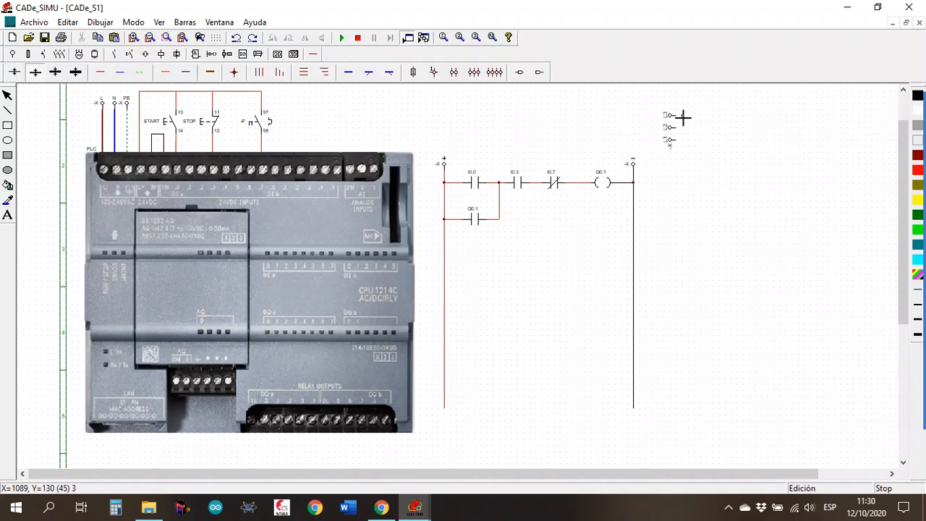
drag(675, 118, 842, 120)
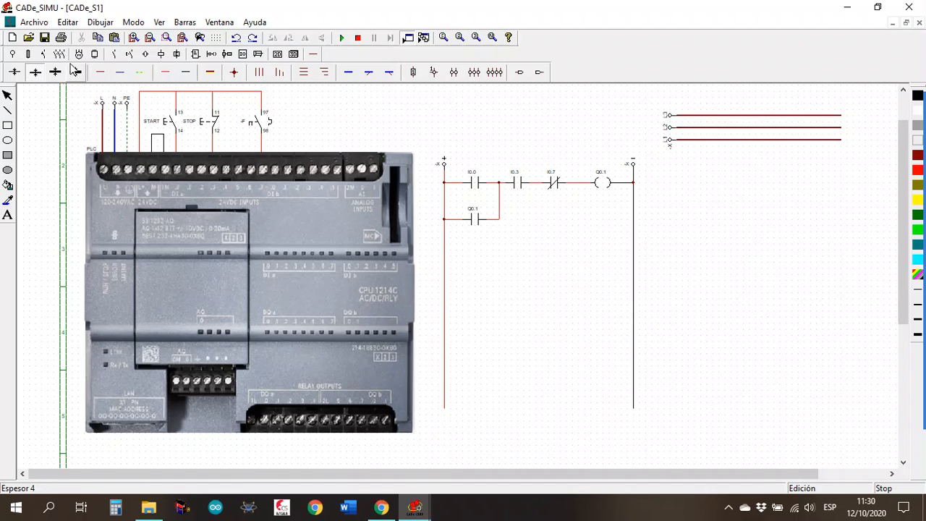
Step: Place a three-pole circuit breaker (Disyuntor III) below the three-phase busbar and adjust its position
click(43, 53)
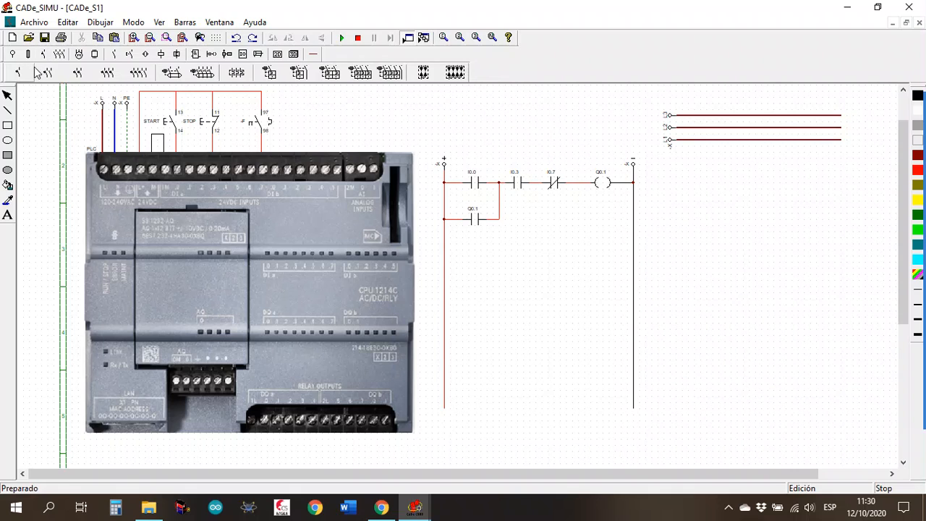
click(361, 79)
click(730, 166)
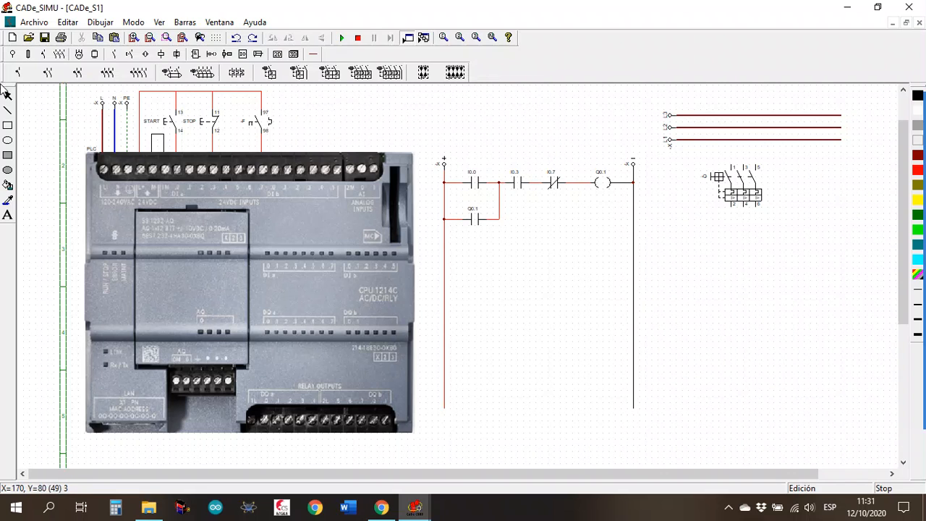
double_click(733, 194)
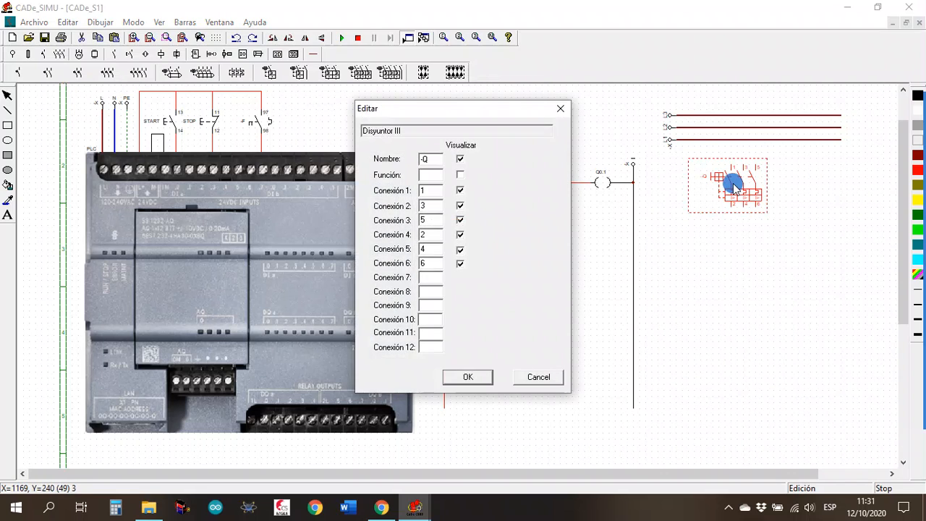
click(555, 113)
drag(736, 189, 738, 184)
click(736, 258)
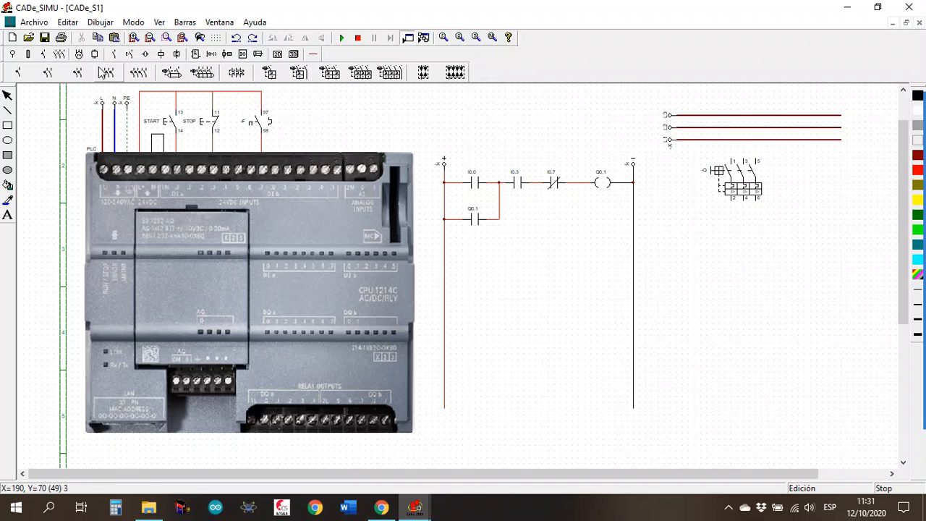
Step: Place the main contacts of a three-pole contactor (Contactor III) below breaker Q, aligned with its poles
click(57, 54)
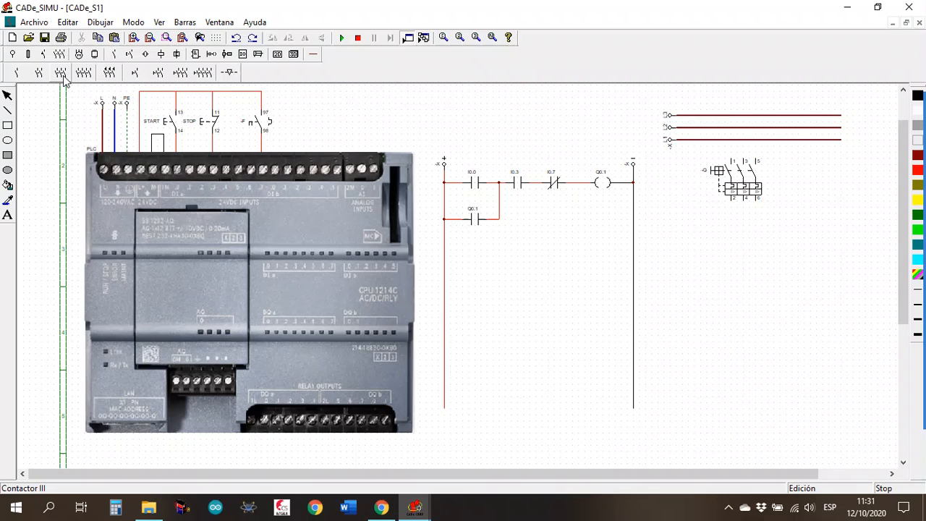
click(62, 73)
click(722, 244)
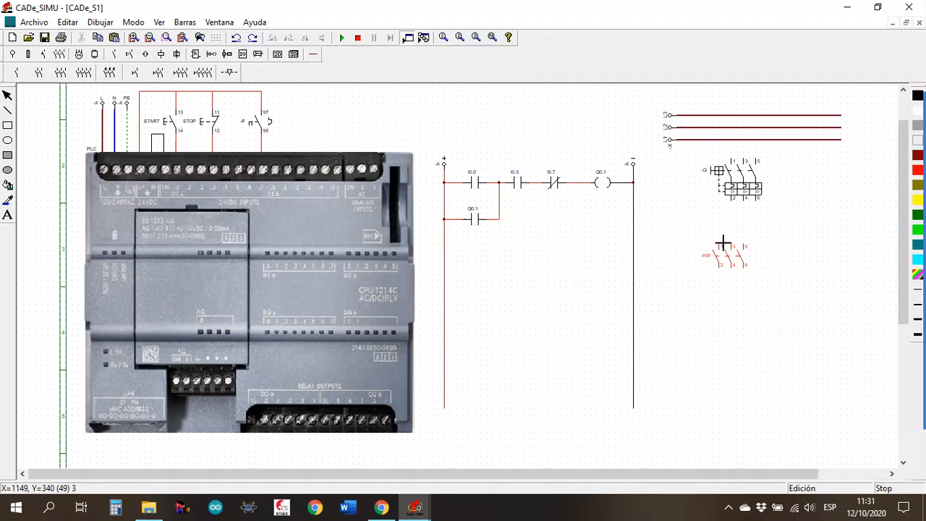
click(729, 235)
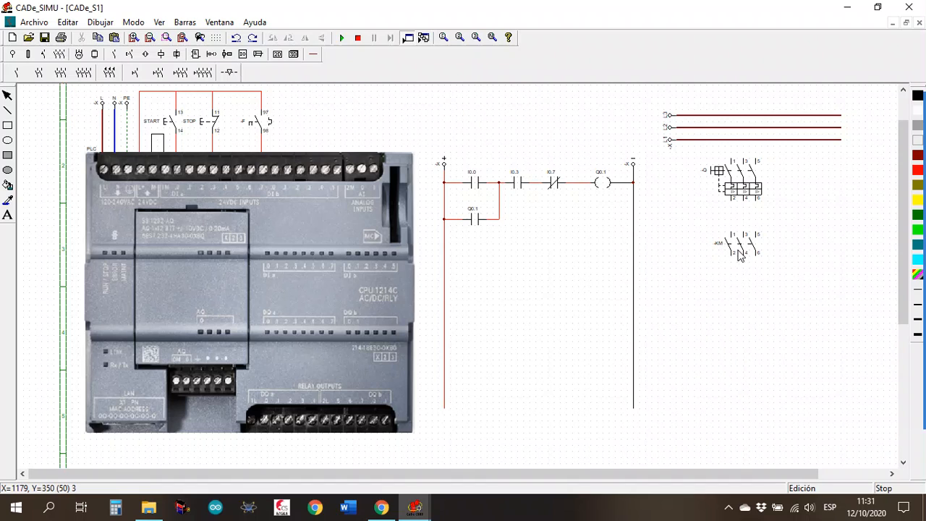
Step: Place a three-pole thermal overload relay below the KM contactor contacts, aligned with their poles
click(45, 55)
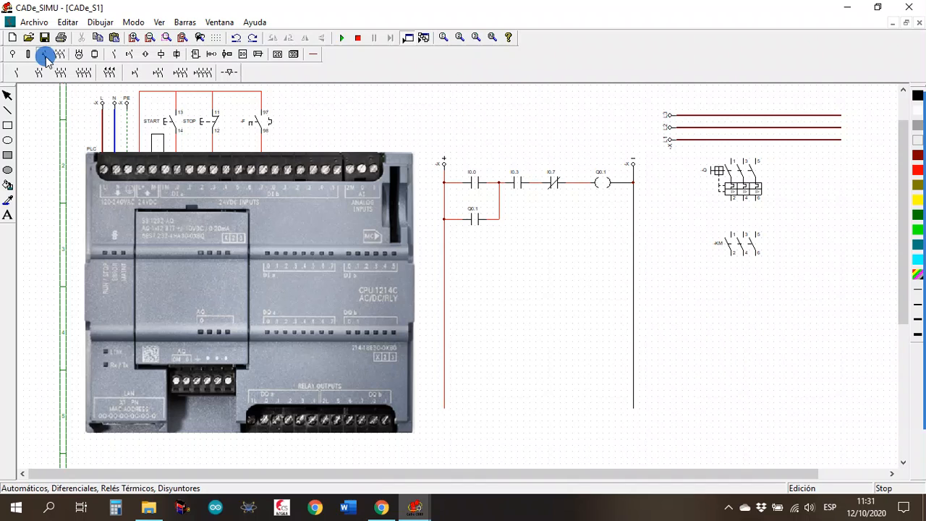
click(241, 73)
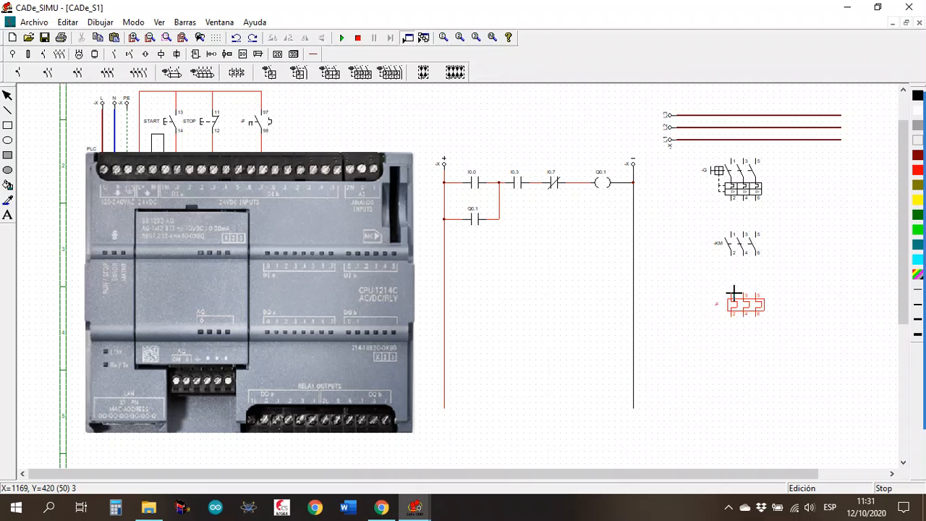
click(733, 292)
right_click(747, 351)
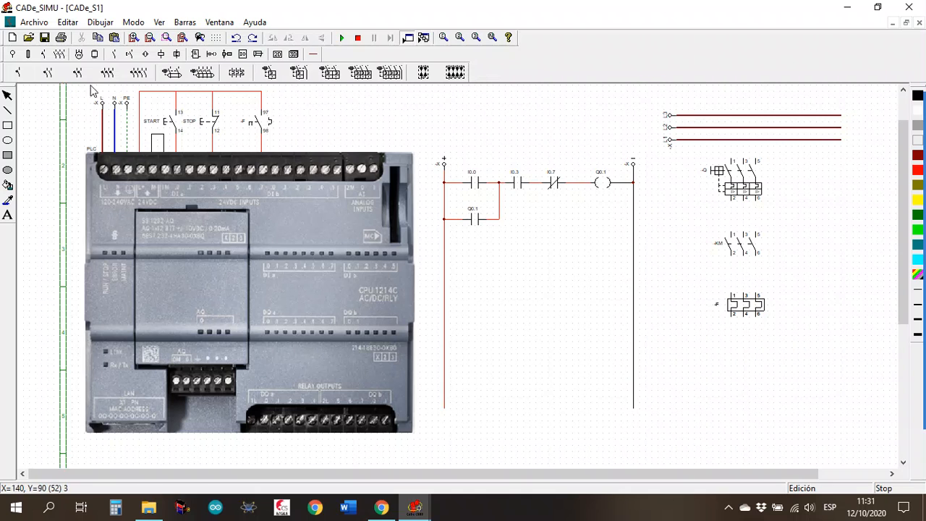
Step: Place a three-phase motor with a PE terminal below thermal relay F, aligned with its poles
click(78, 53)
click(14, 71)
click(733, 368)
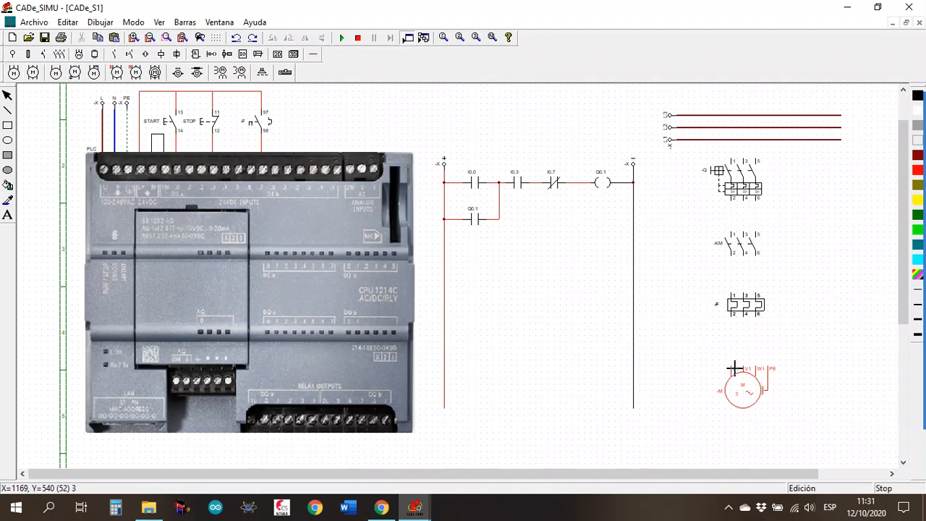
right_click(734, 368)
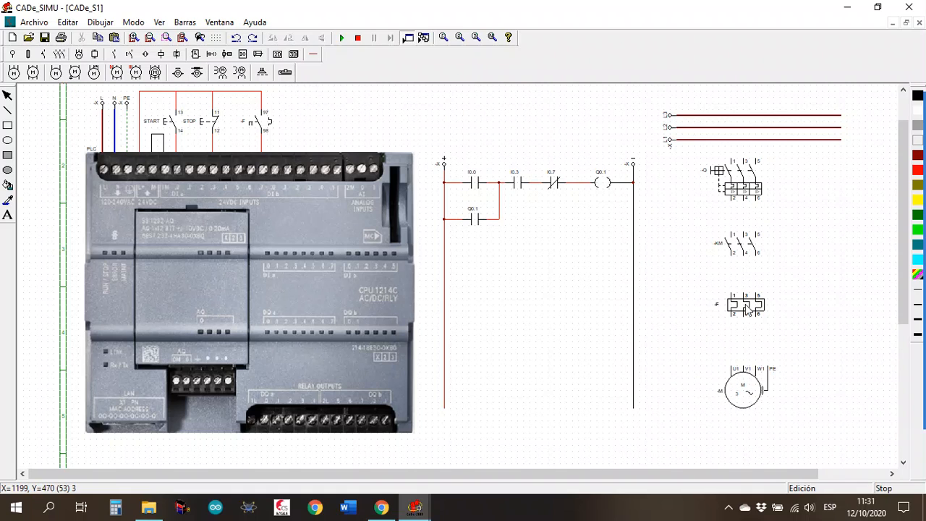
Step: Wire the three phases vertically from breaker Q through contactor KM and thermal relay F to motor terminals U1, V1 and W1
click(313, 53)
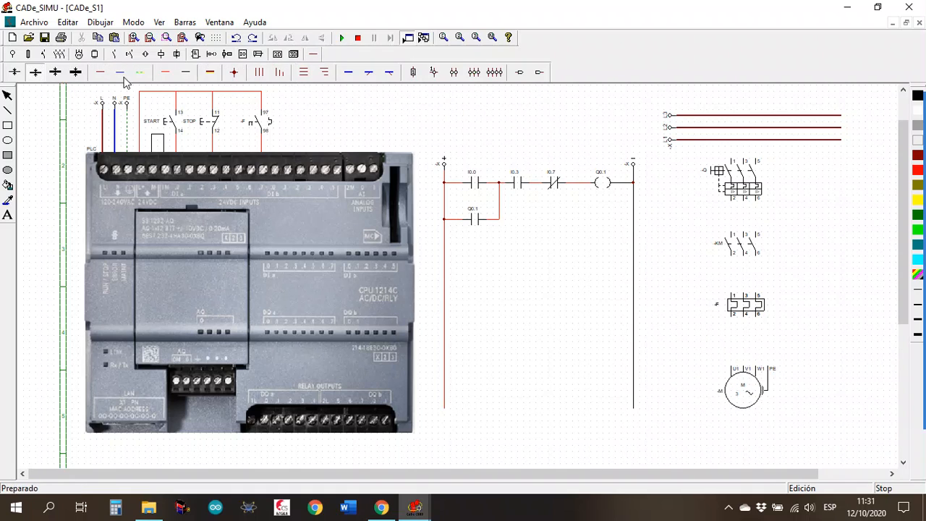
click(266, 72)
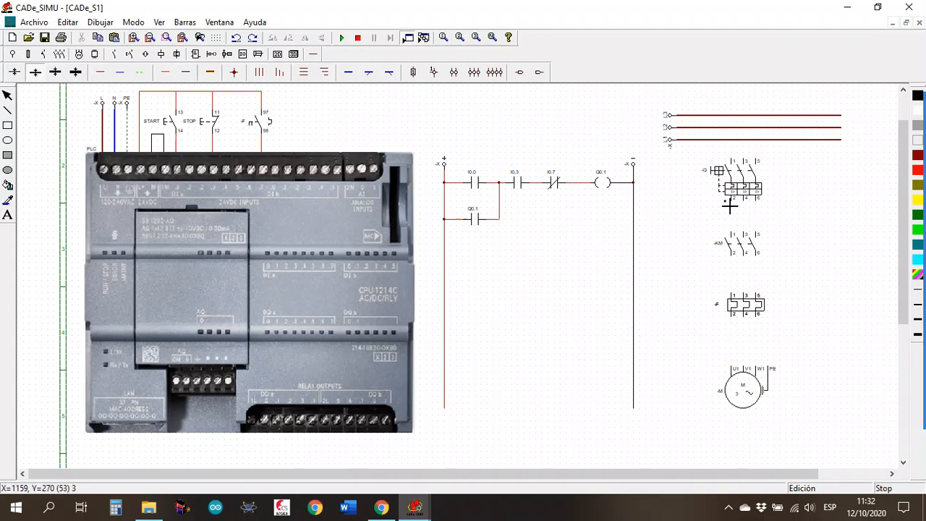
mouse_move(730, 204)
mouse_down()
mouse_move(712, 297)
mouse_move(734, 323)
mouse_move(732, 366)
mouse_up()
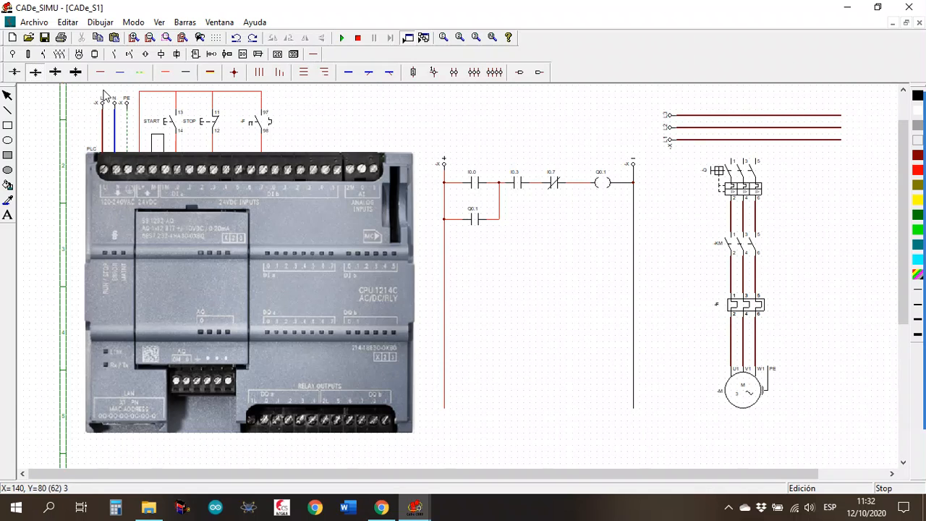
Step: Connect breaker Q's input terminals 1, 3 and 5 to busbar lines L1, L2 and L3 respectively
click(727, 152)
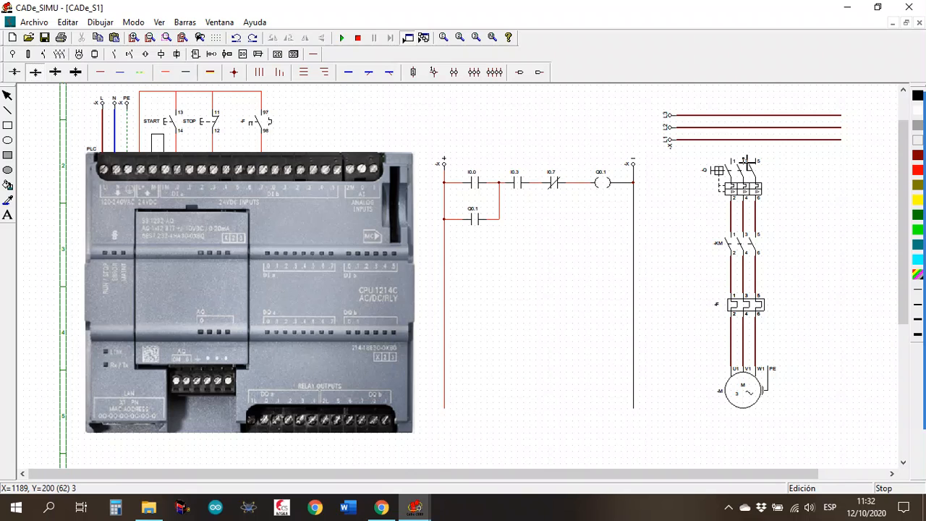
mouse_move(734, 161)
mouse_down()
mouse_move(734, 144)
mouse_move(746, 158)
mouse_move(743, 128)
mouse_up()
drag(757, 160, 755, 116)
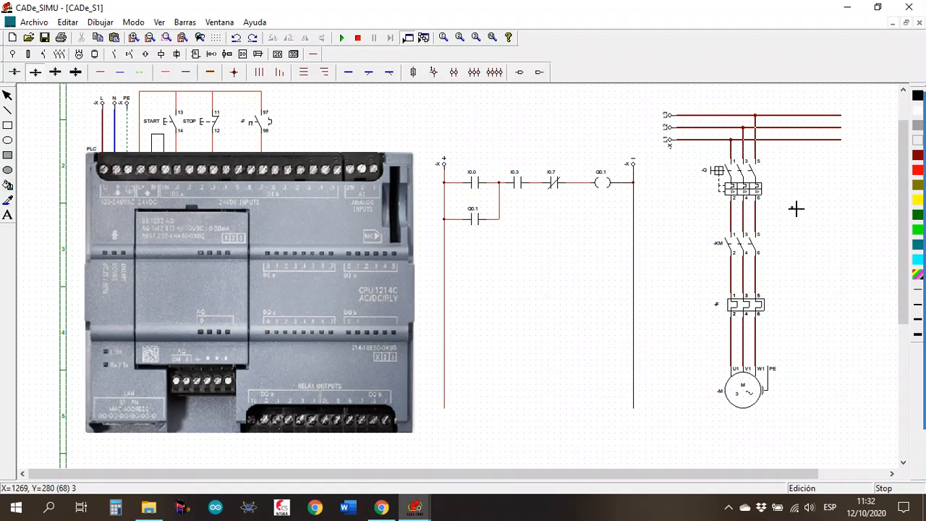
key(Escape)
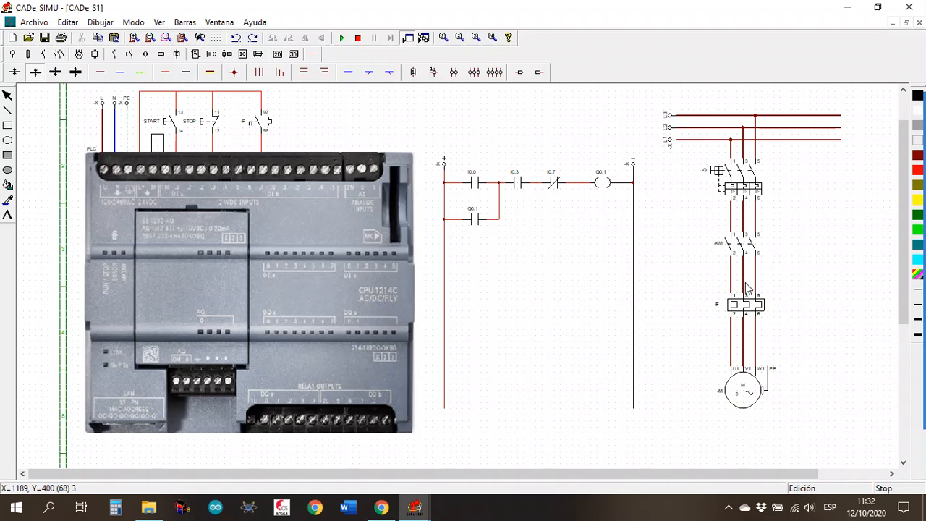
Step: Simulate the power circuit, close and reopen breaker Q to test its supply, and stop the simulation
click(345, 37)
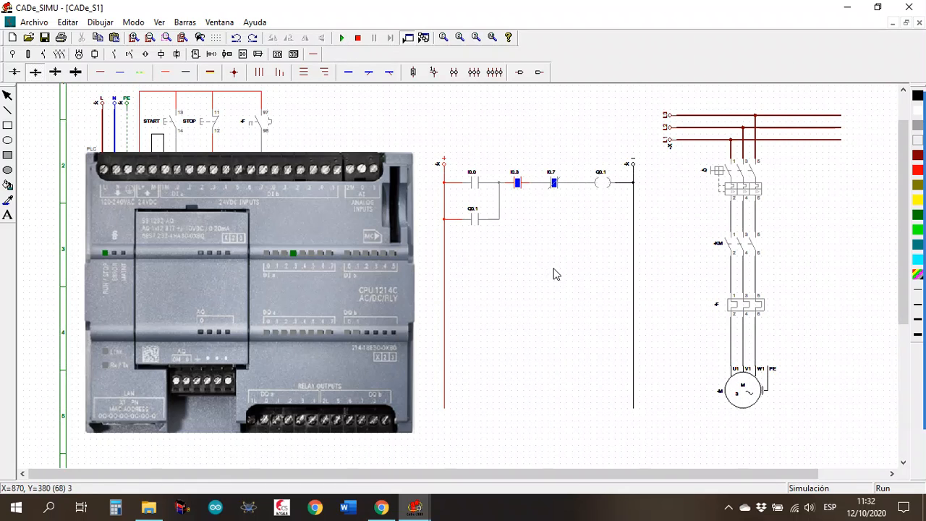
click(729, 177)
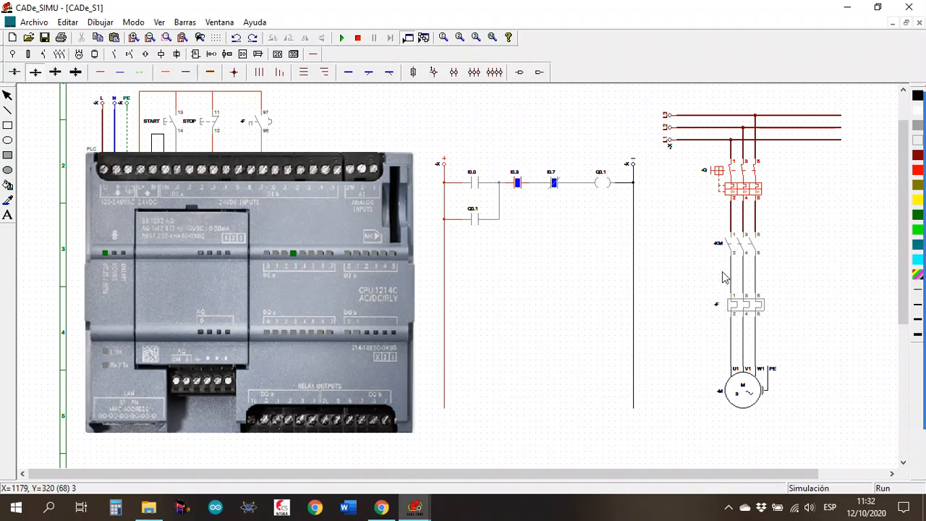
click(740, 181)
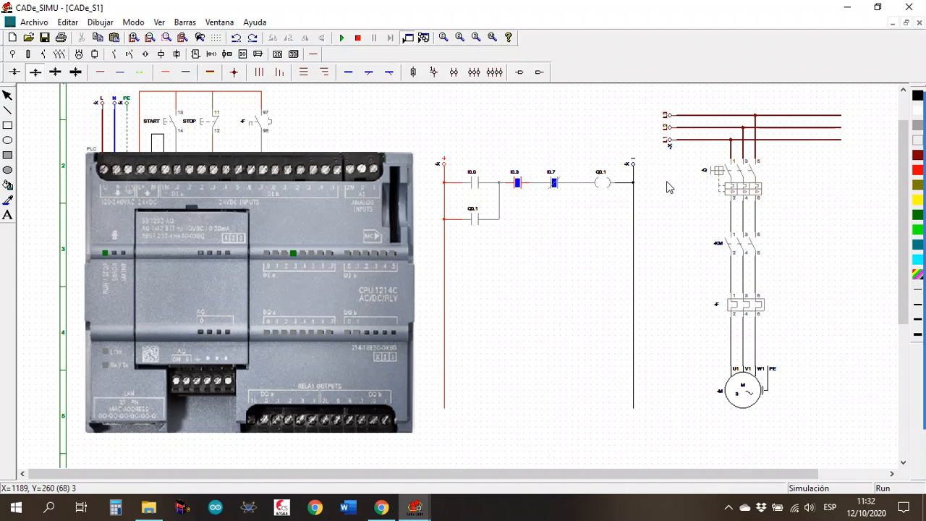
click(358, 38)
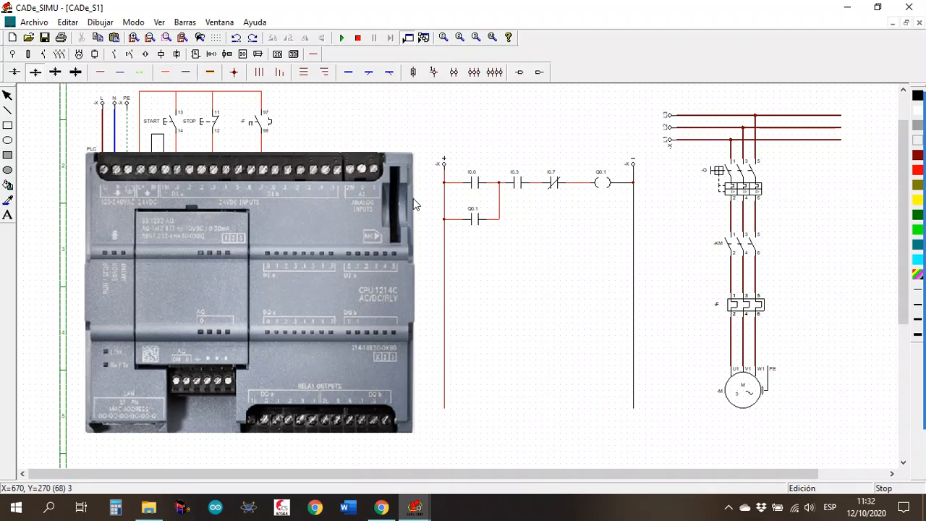
Step: Place a monostable coil (Bobina monoestable) beside the motor and name it -KM
click(160, 55)
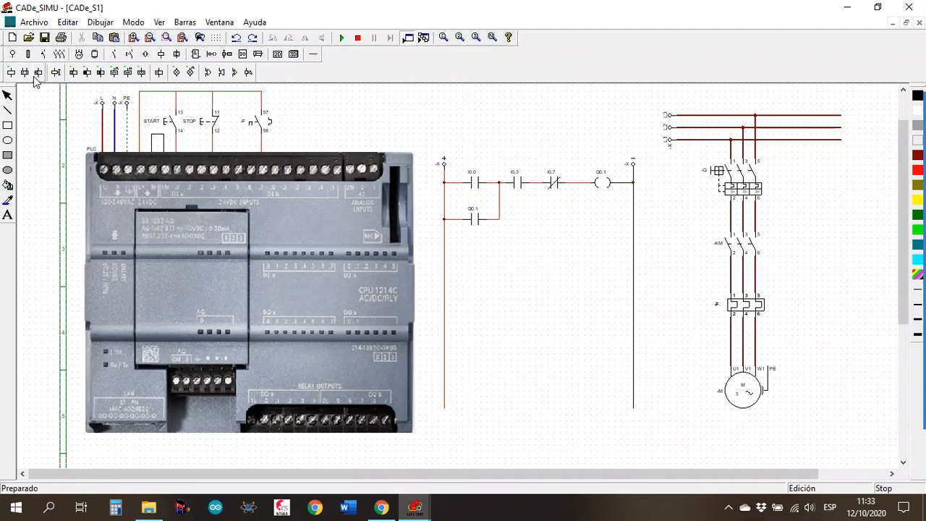
click(12, 73)
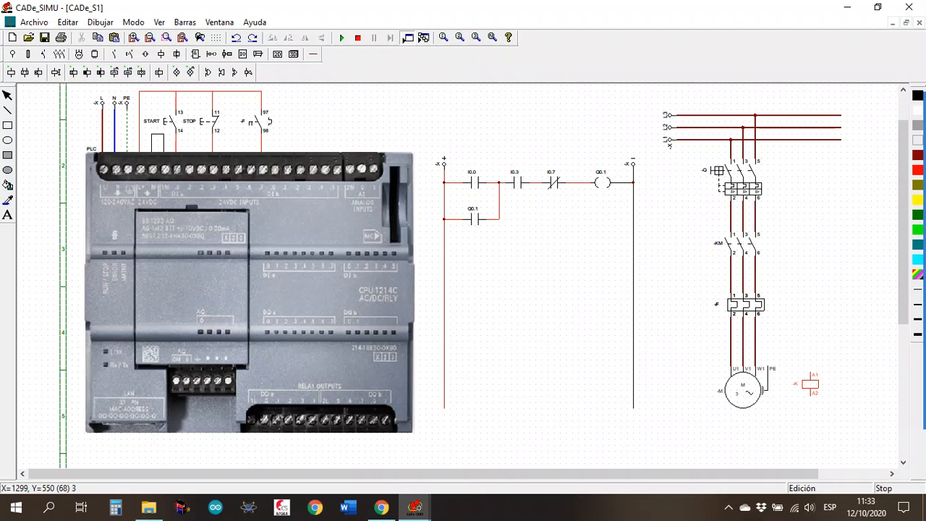
click(812, 377)
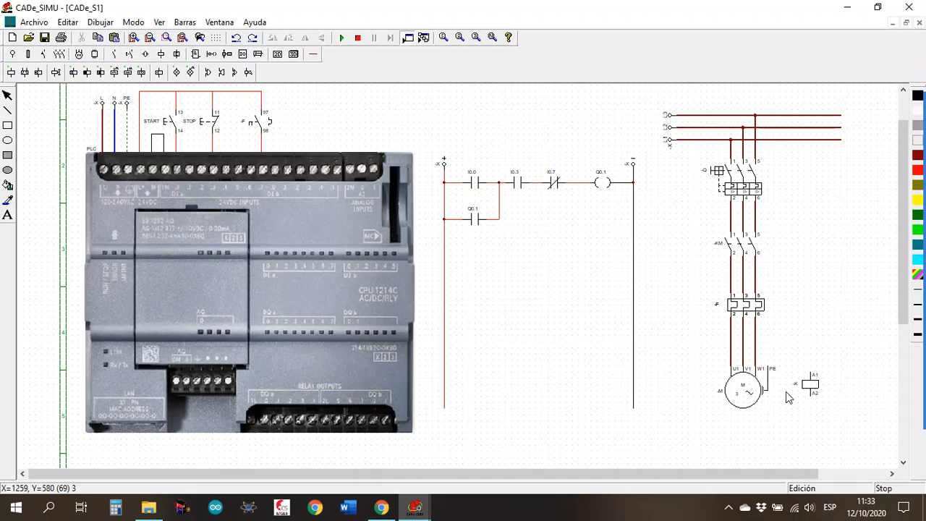
double_click(811, 384)
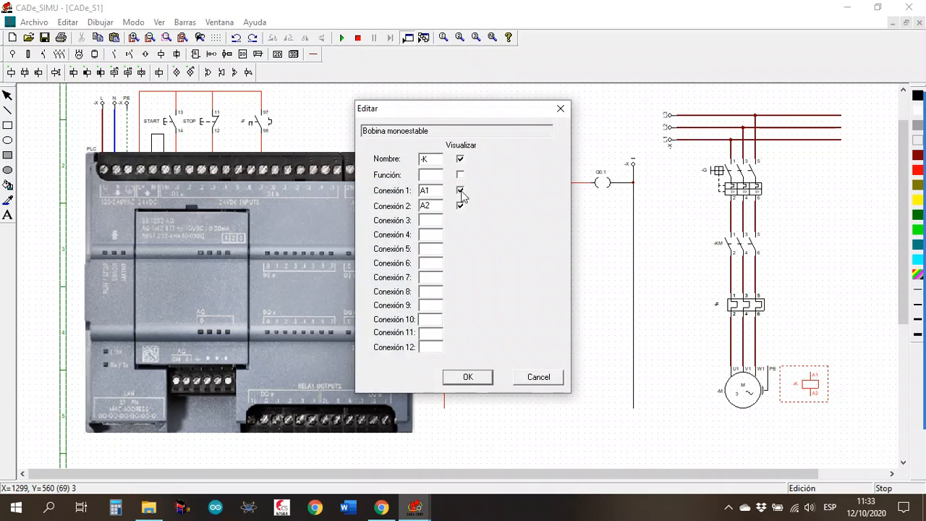
click(430, 157)
click(467, 377)
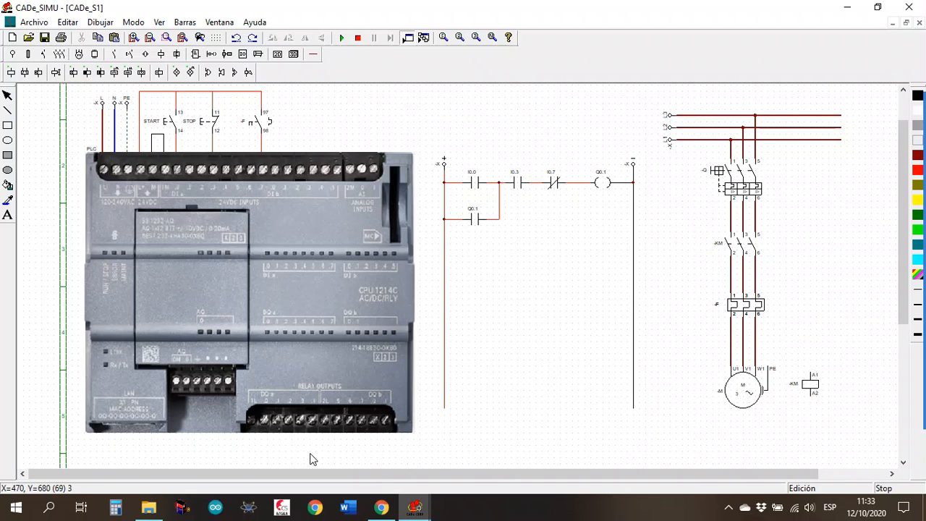
Step: Rotate the KM coil 180 degrees so A2 is above A1, and reposition it beside the motor
click(810, 387)
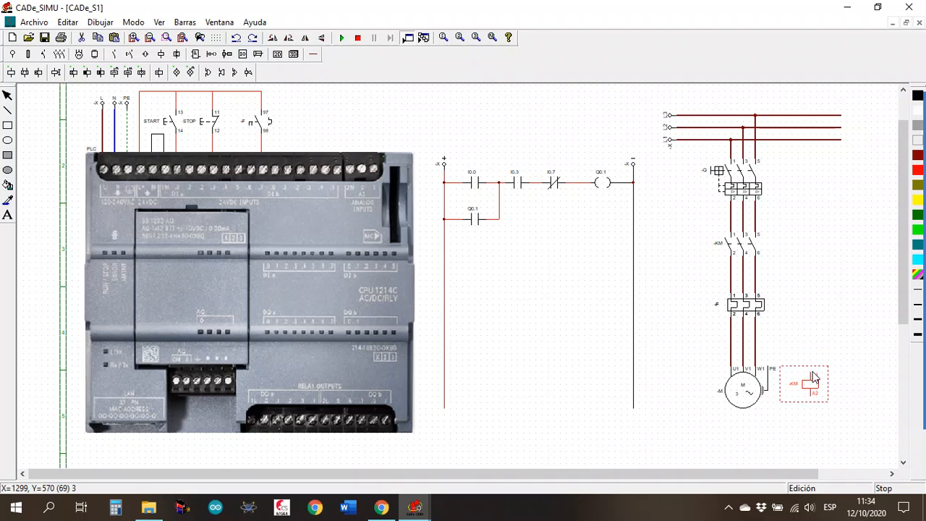
click(275, 36)
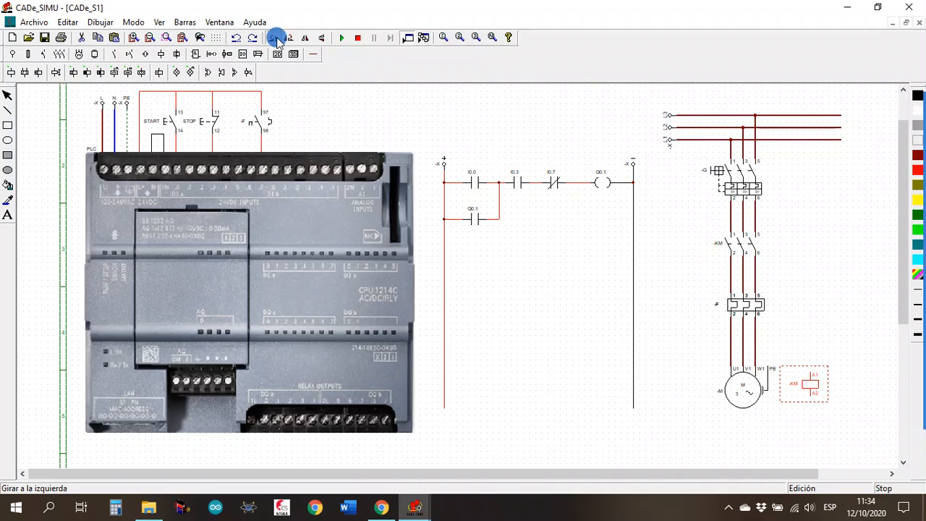
click(276, 40)
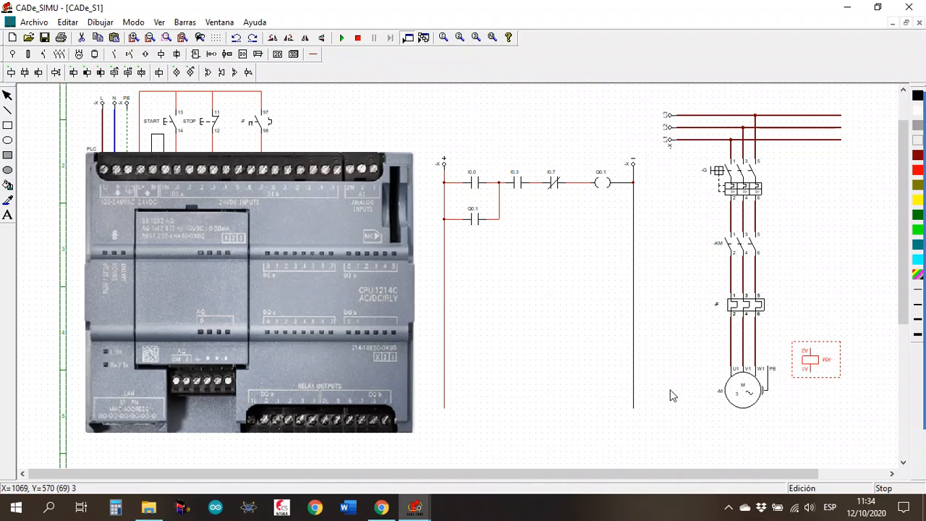
click(816, 358)
drag(816, 358, 822, 376)
key(Delete)
click(596, 389)
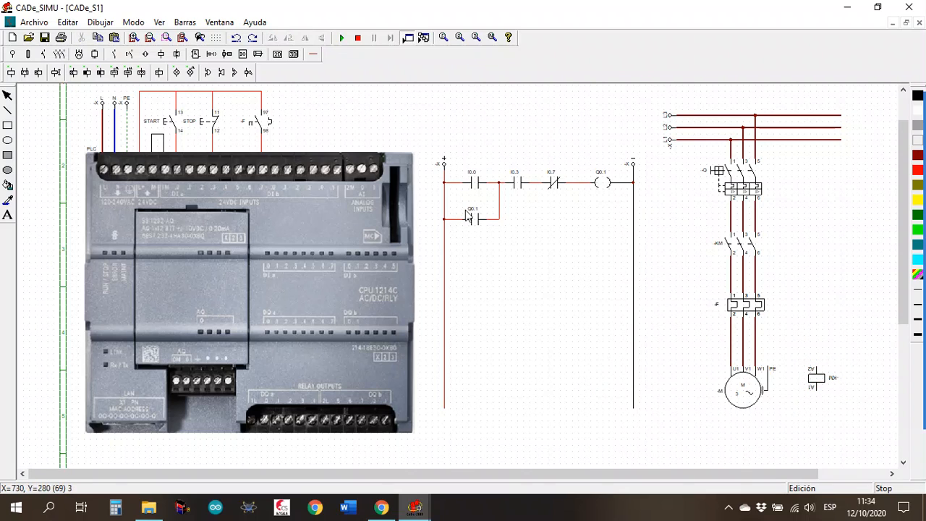
Step: Wire supply line L to the PLC relay output common 1L, and wire output Q0.1 to terminal A1 of coil KM
click(312, 55)
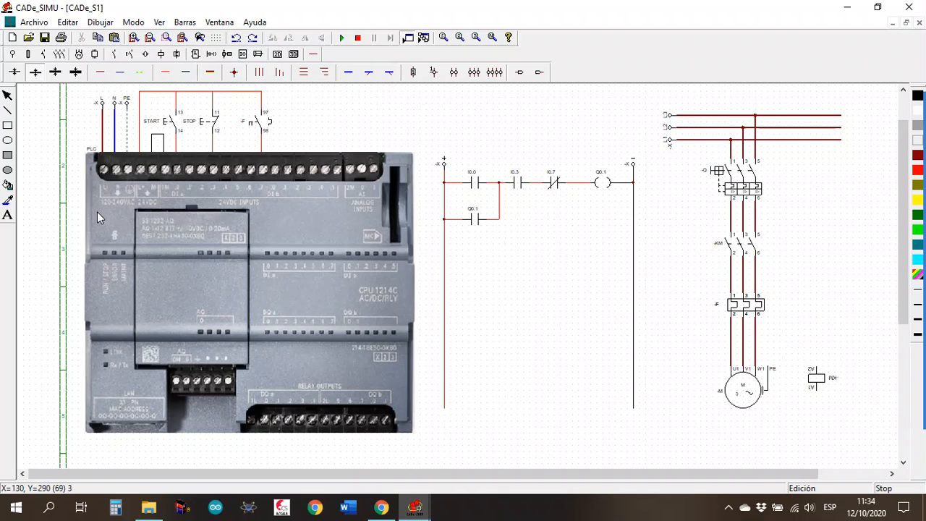
click(101, 71)
mouse_move(104, 129)
mouse_down()
mouse_move(70, 128)
mouse_move(71, 455)
mouse_move(252, 454)
mouse_move(253, 434)
mouse_up()
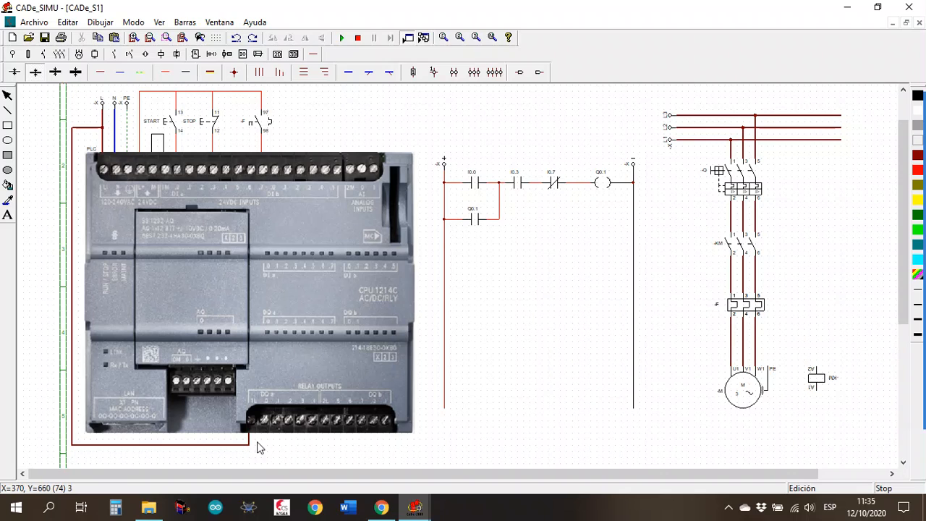
click(101, 71)
drag(277, 438, 816, 386)
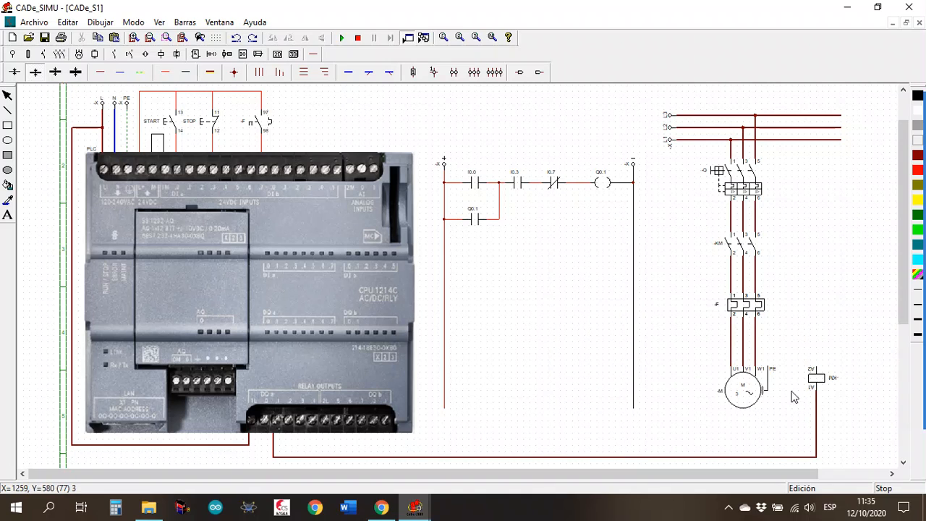
Step: Place a neutral supply terminal N above the L3 busbar, rotated to face the busbars, and remove the extra unrotated copy
click(12, 53)
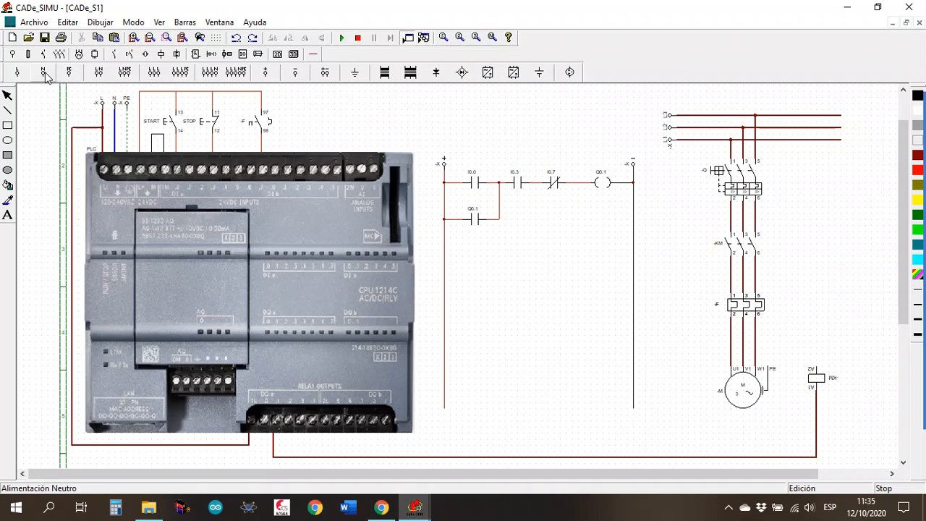
click(674, 98)
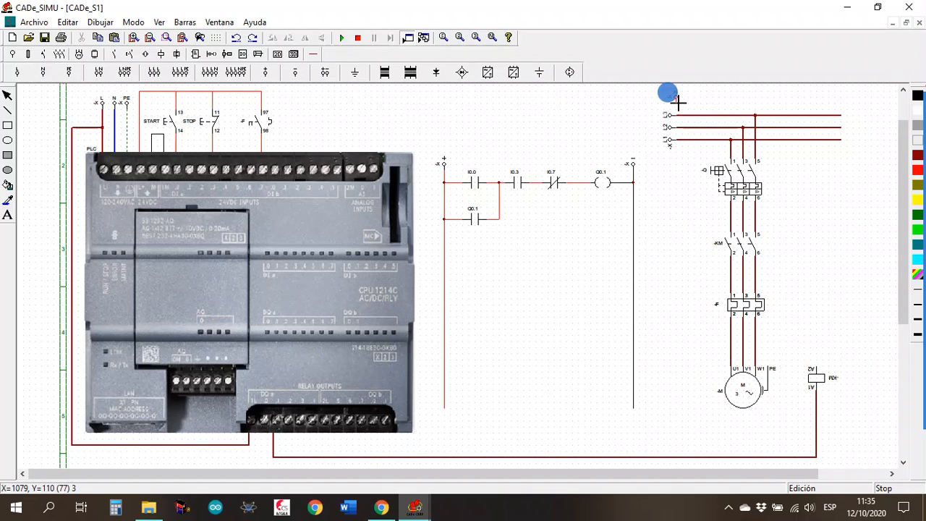
click(676, 98)
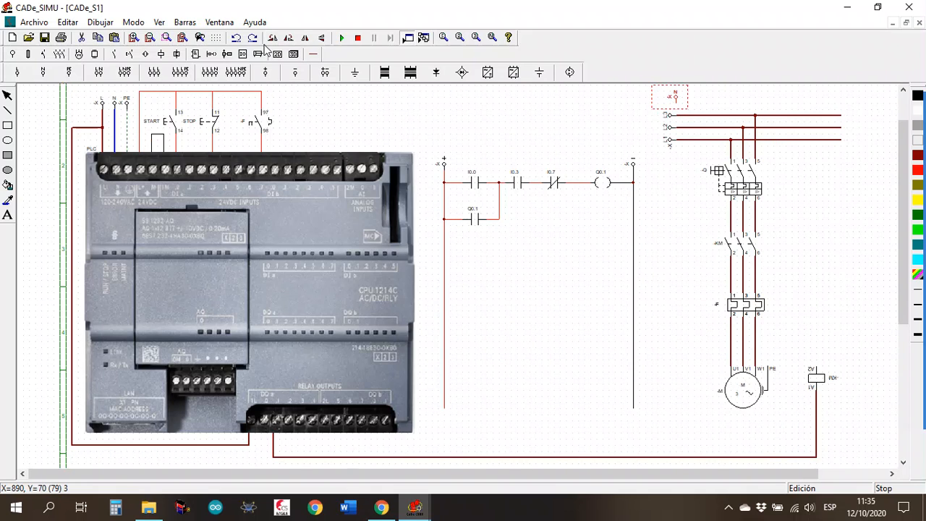
click(272, 38)
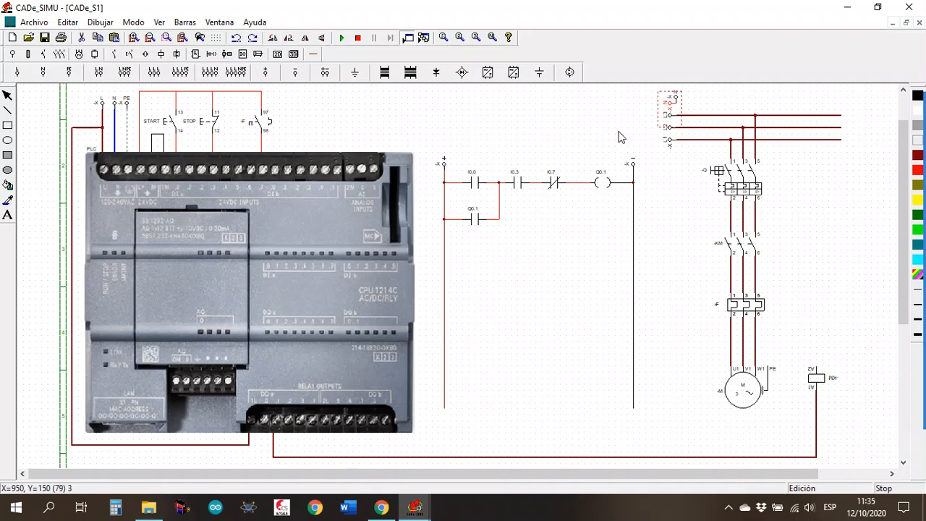
click(677, 98)
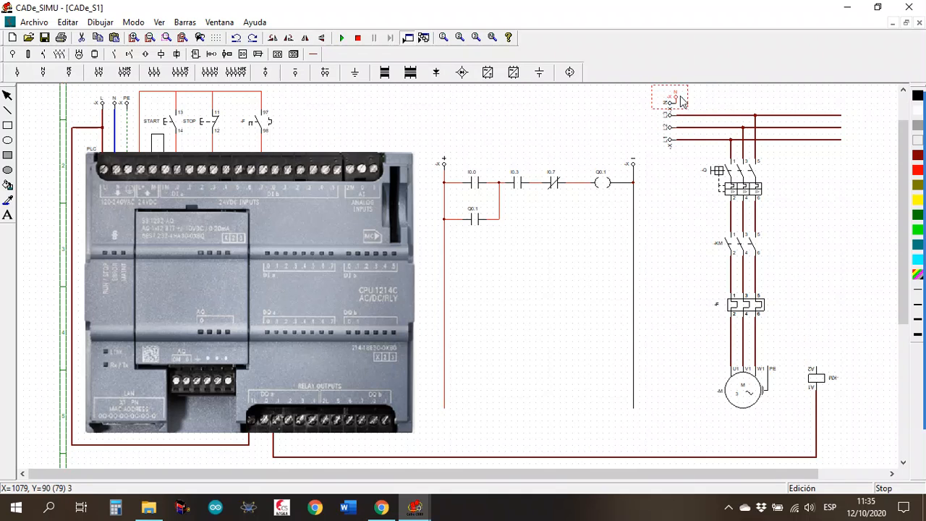
click(81, 37)
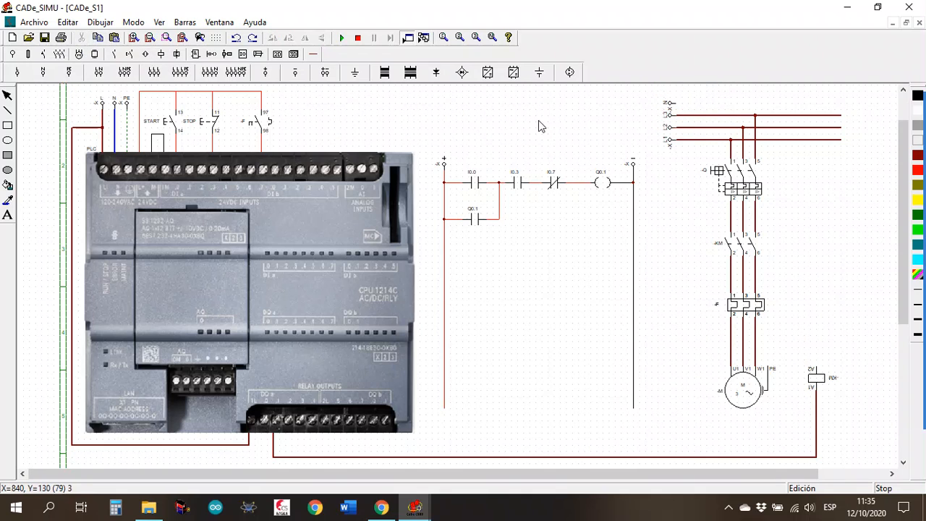
Step: Draw the neutral busbar from terminal N parallel to the phase lines, and connect terminal A2 of coil KM to it
click(89, 55)
click(120, 70)
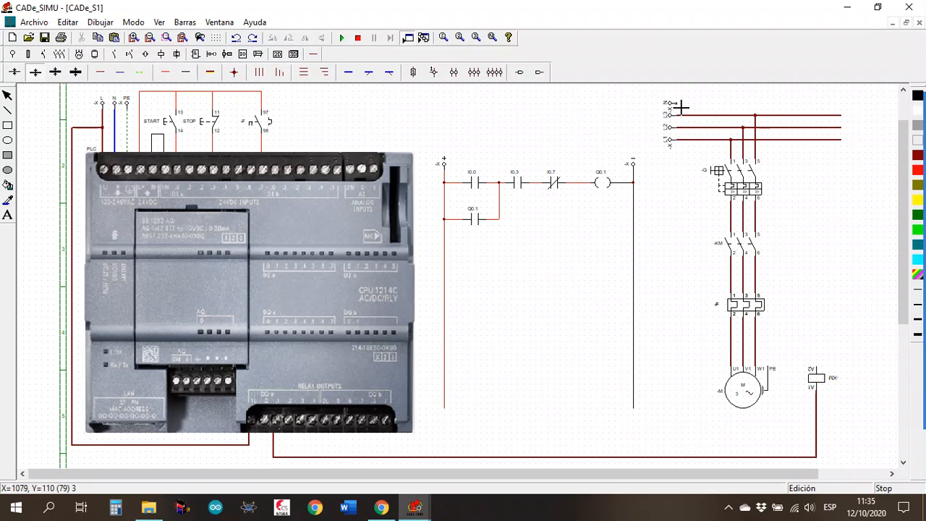
drag(672, 103, 842, 104)
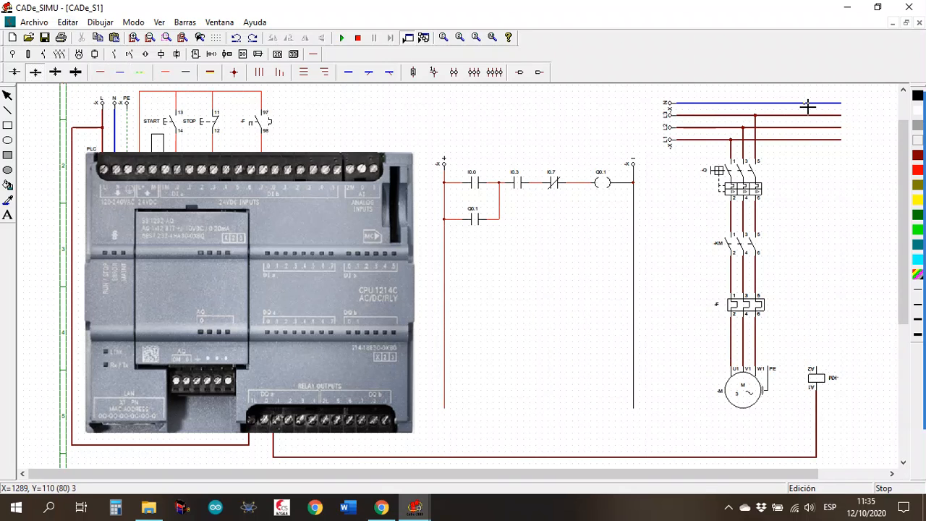
mouse_move(818, 367)
mouse_down()
mouse_move(822, 231)
mouse_move(803, 104)
mouse_move(816, 104)
mouse_move(825, 130)
mouse_up()
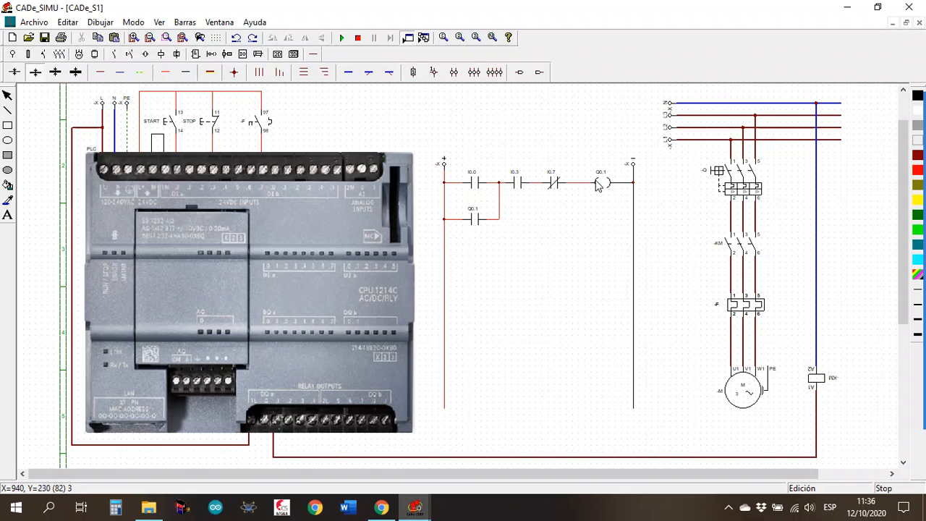
Step: Simulate the full circuit with breaker Q closed, test the motor with the START and STOP contacts, and stop the simulation
click(342, 37)
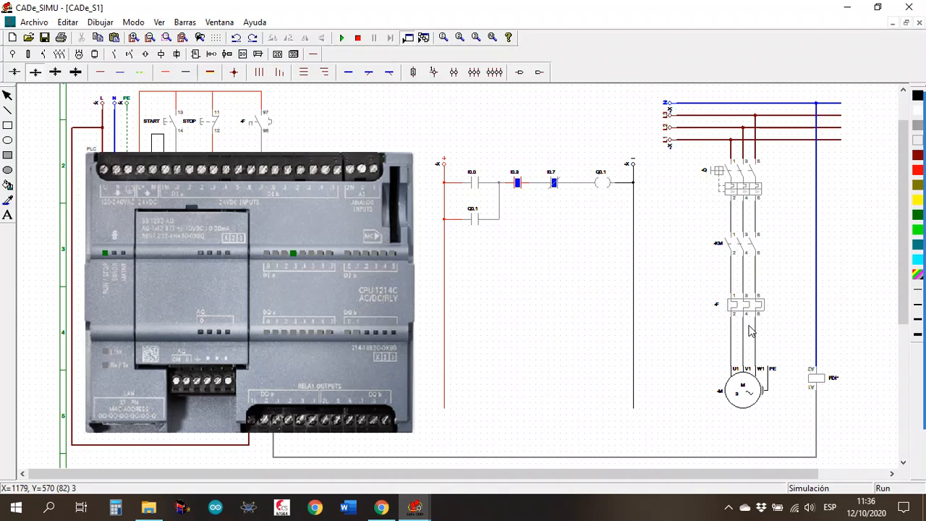
click(737, 173)
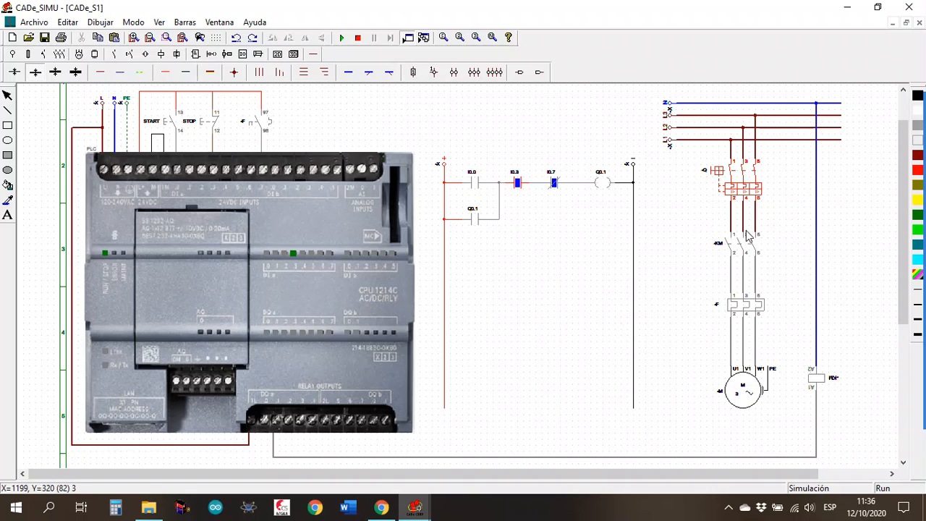
click(815, 381)
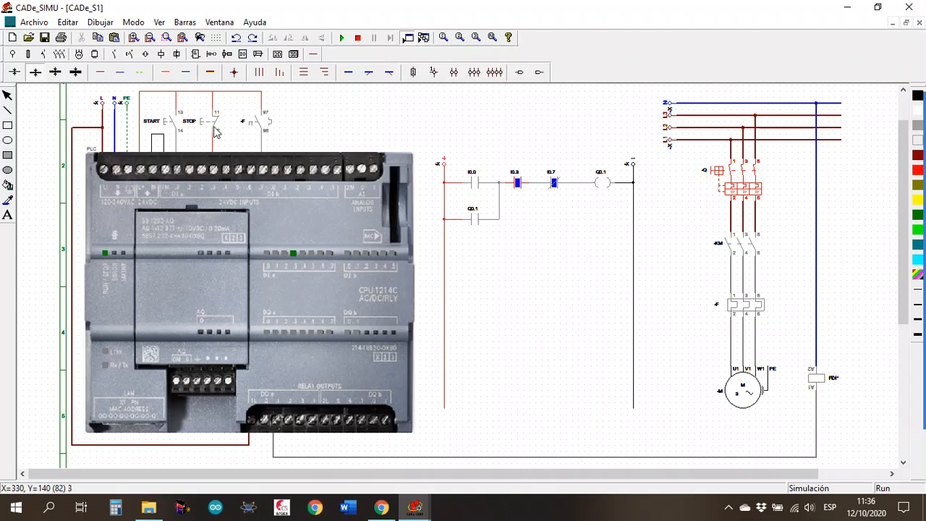
click(168, 124)
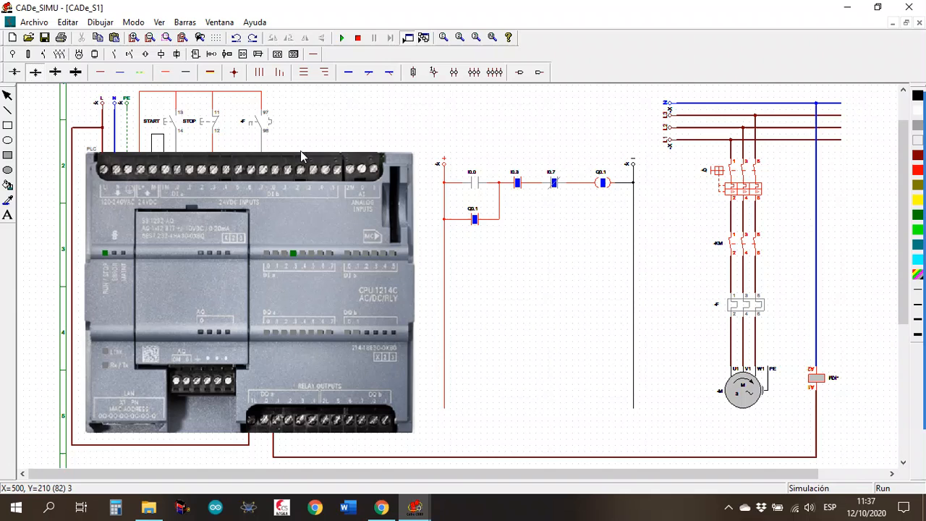
click(206, 127)
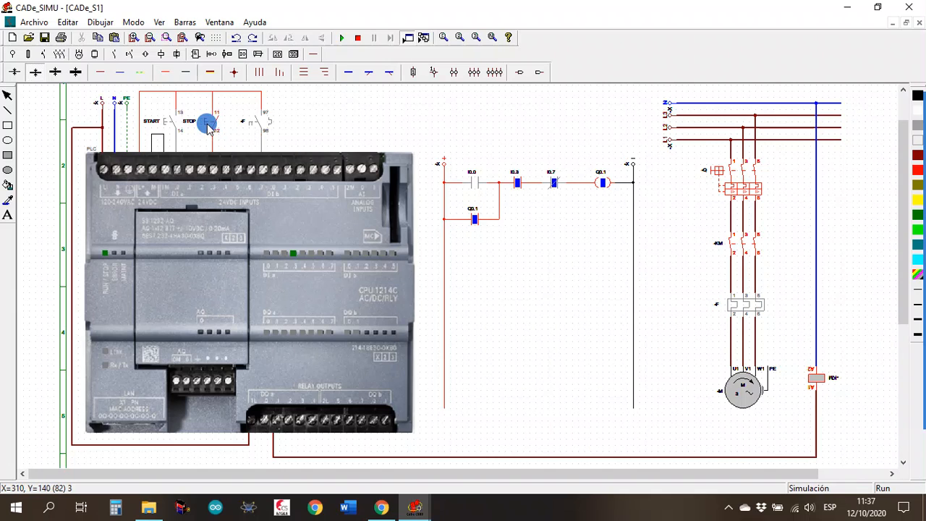
click(208, 127)
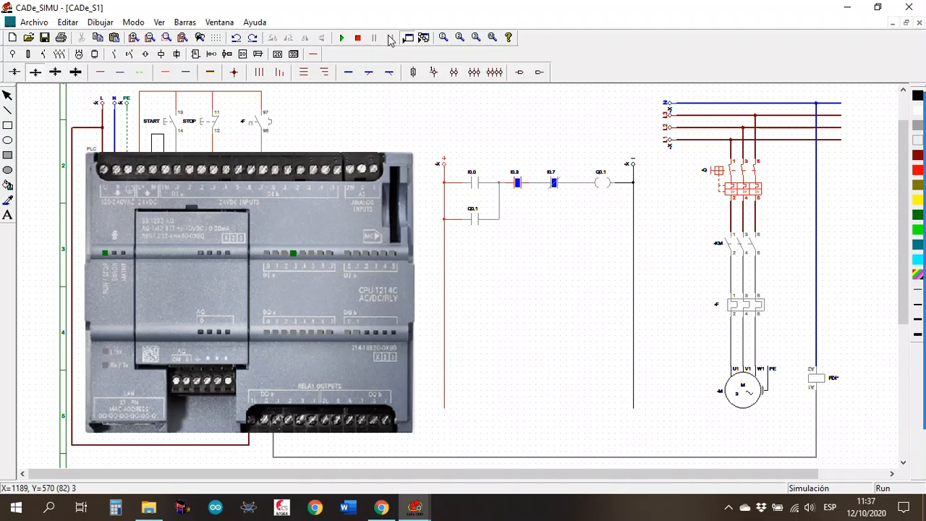
click(358, 38)
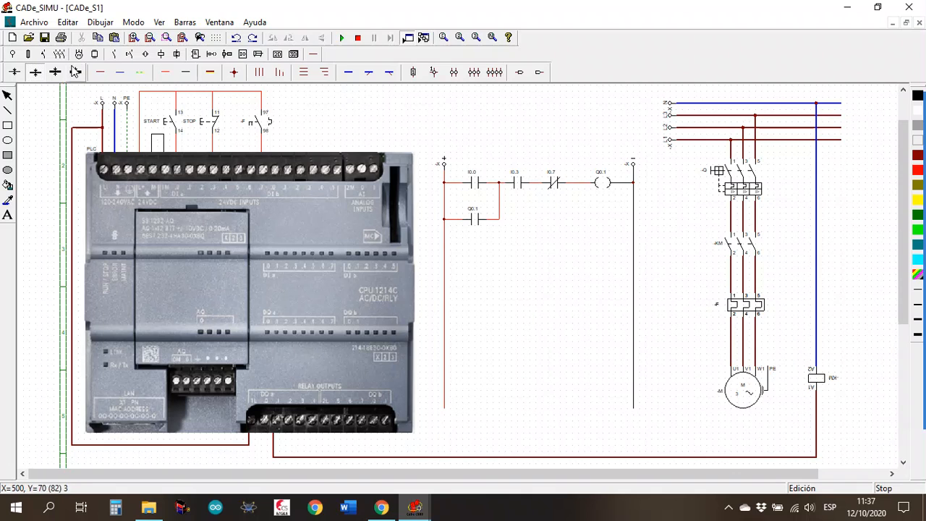
Step: Place two push-button indicators (Botón pulsador) side by side below the ladder, and space them apart between the rails
click(114, 54)
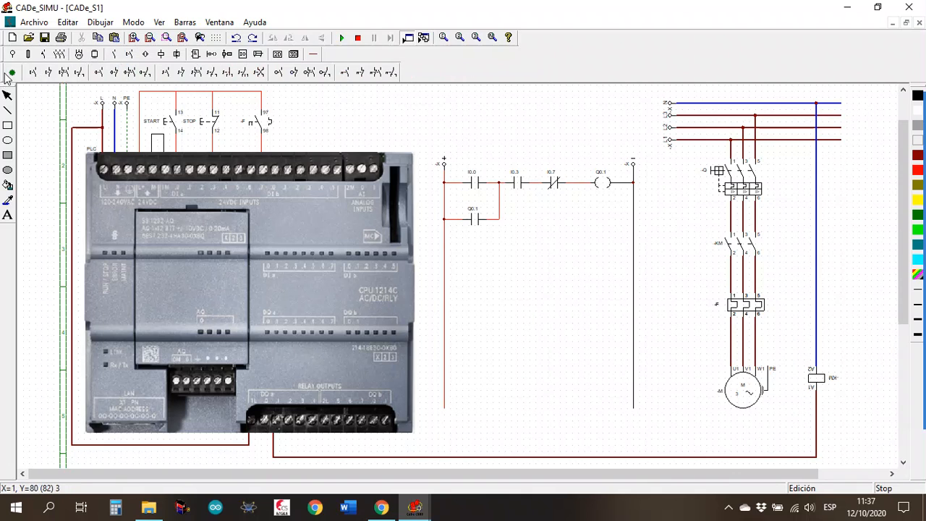
click(13, 94)
click(438, 119)
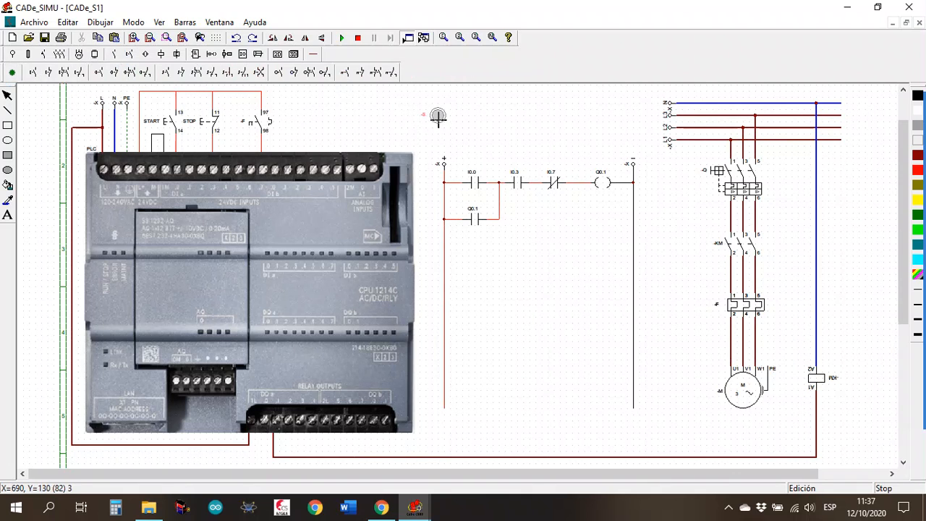
click(482, 339)
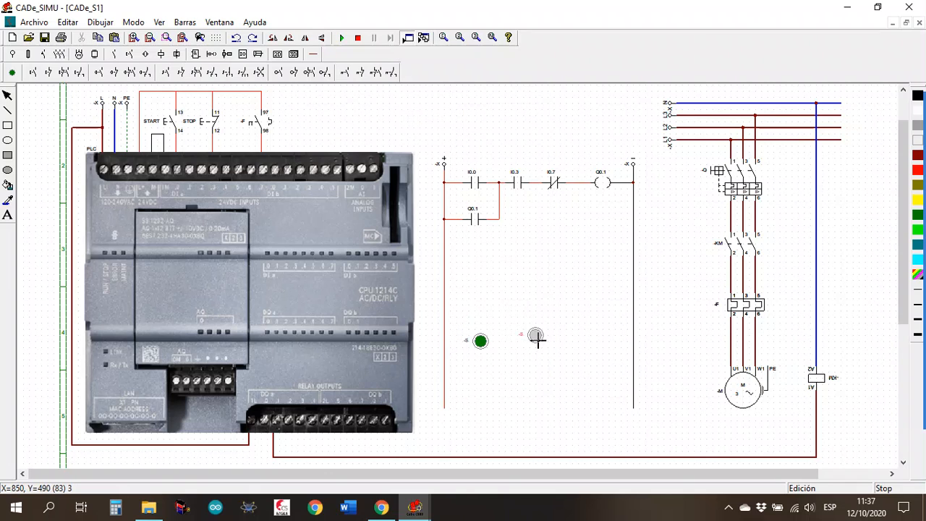
click(536, 342)
click(541, 342)
drag(450, 311, 575, 389)
drag(541, 346, 572, 339)
click(564, 369)
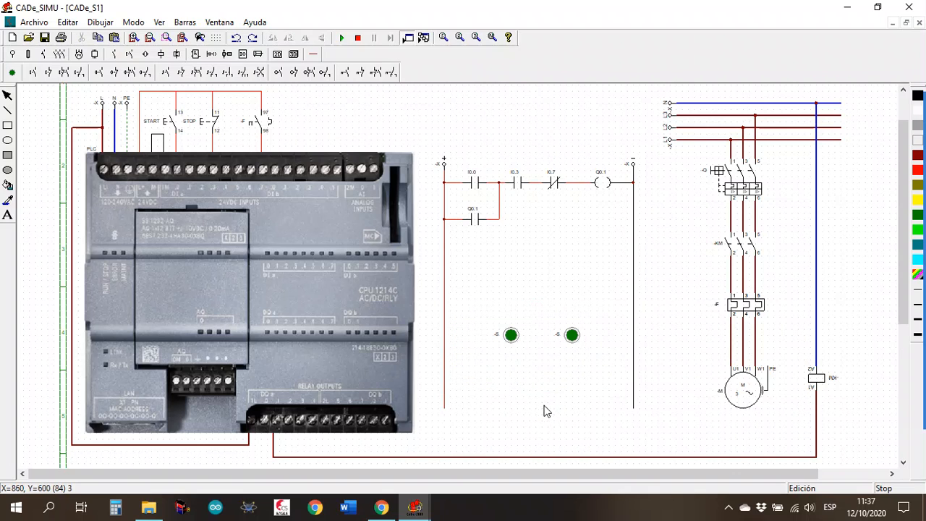
Step: Name the first push button START, and name the second one STOP with the color Rojo
double_click(511, 334)
click(427, 191)
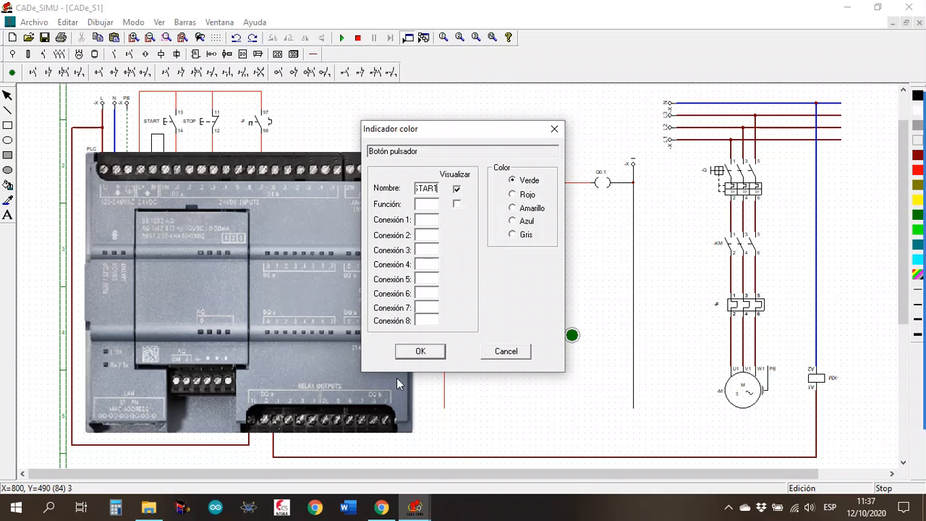
click(419, 352)
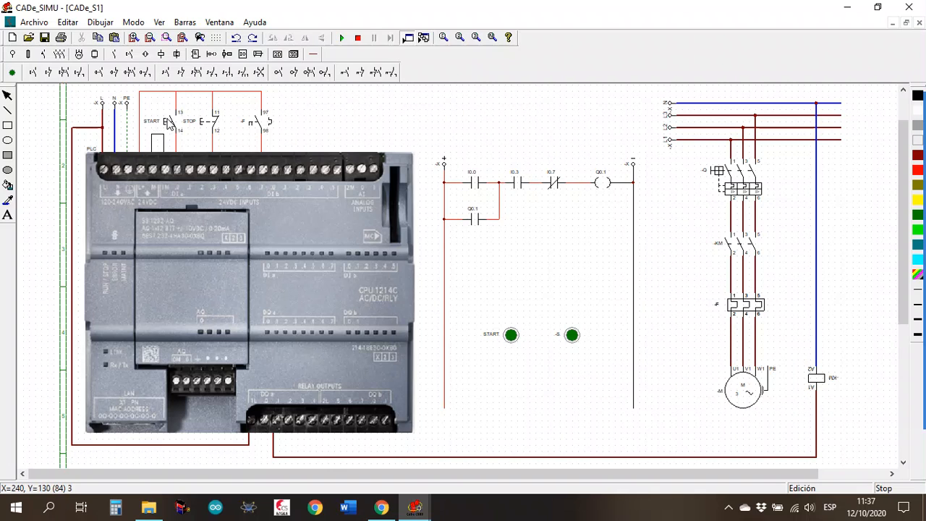
double_click(571, 336)
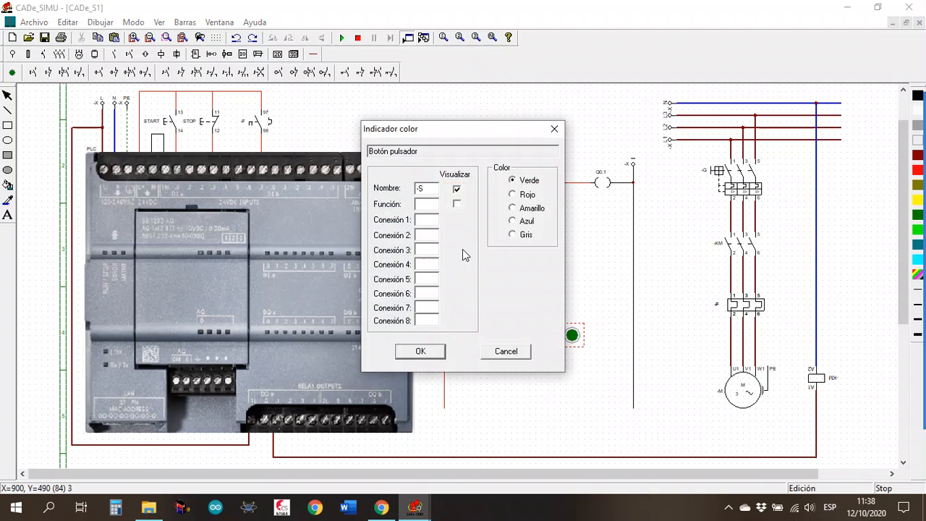
click(425, 187)
click(512, 195)
click(422, 351)
click(548, 377)
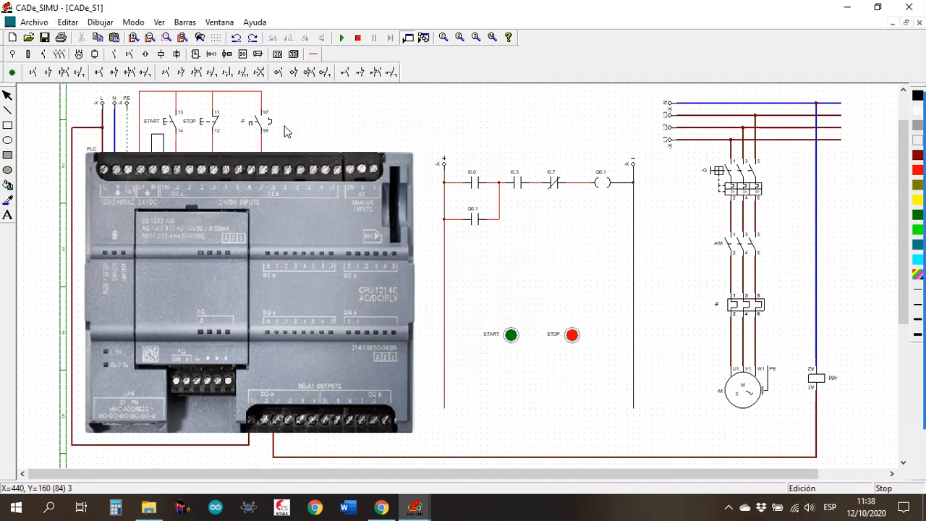
Step: Simulate the circuit, close breaker Q, and run and stop the motor using the new START and STOP push buttons
click(353, 37)
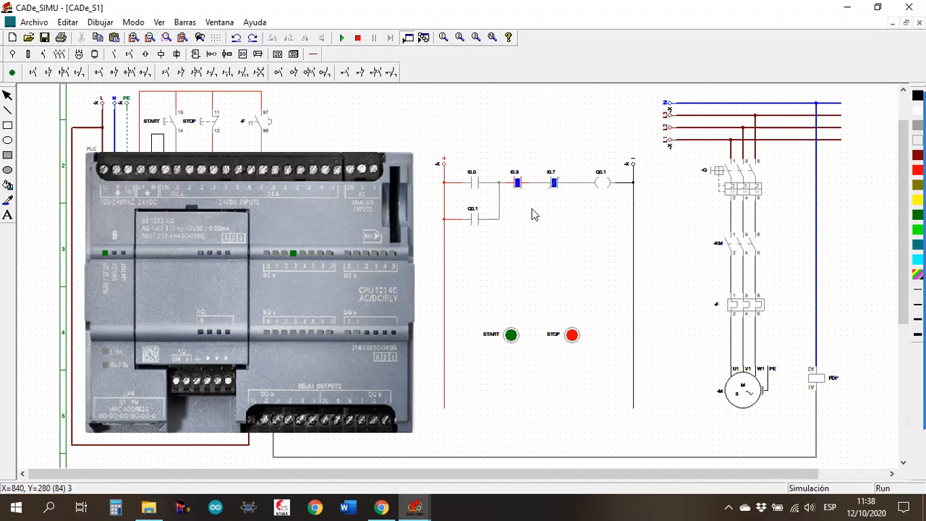
click(737, 173)
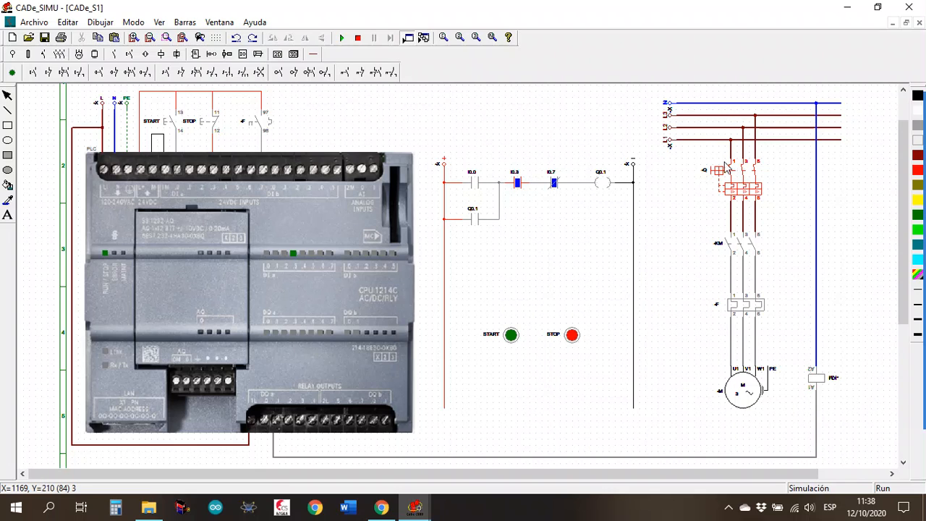
click(513, 336)
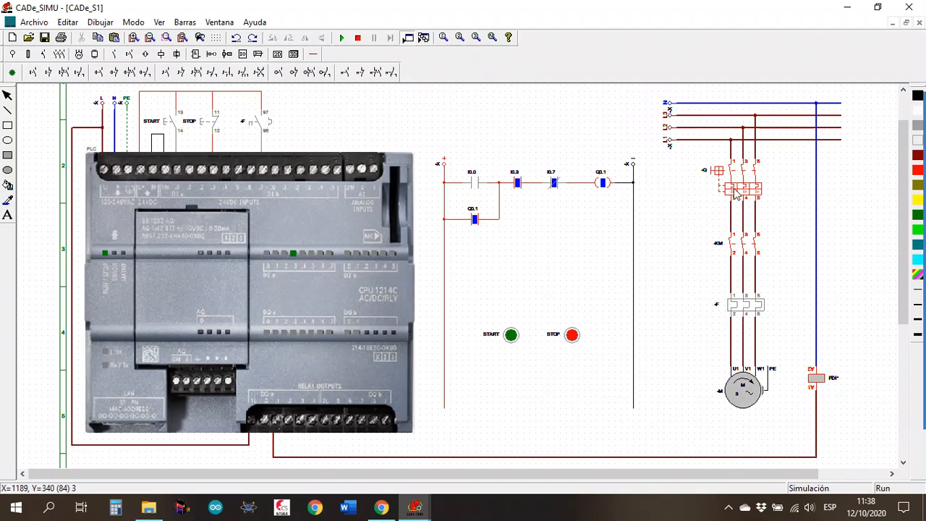
click(571, 335)
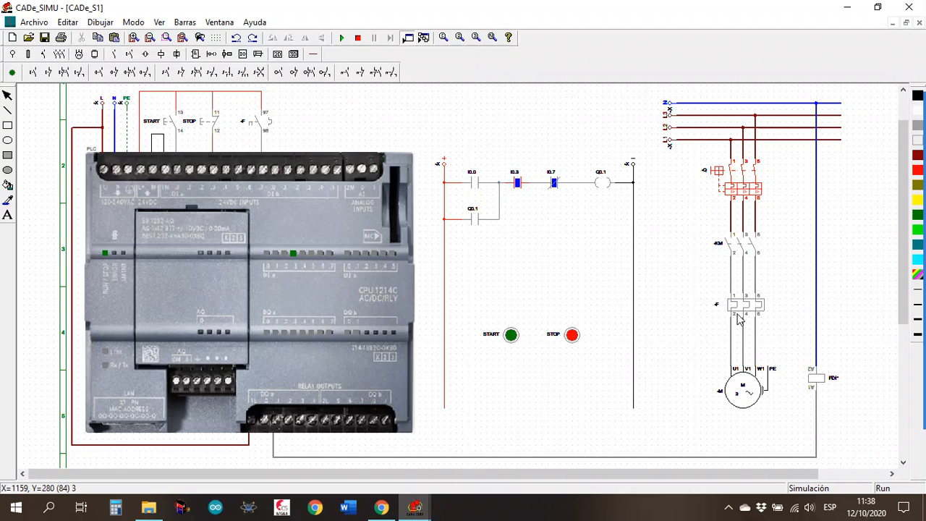
Step: Start the motor again, trip thermal relay F, and test the START push button repeatedly while the relay is tripped
click(511, 336)
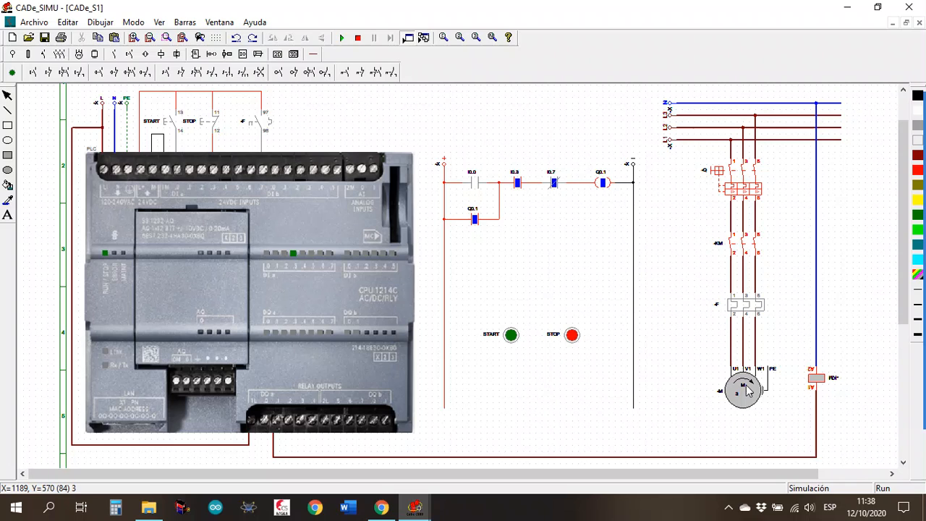
click(747, 311)
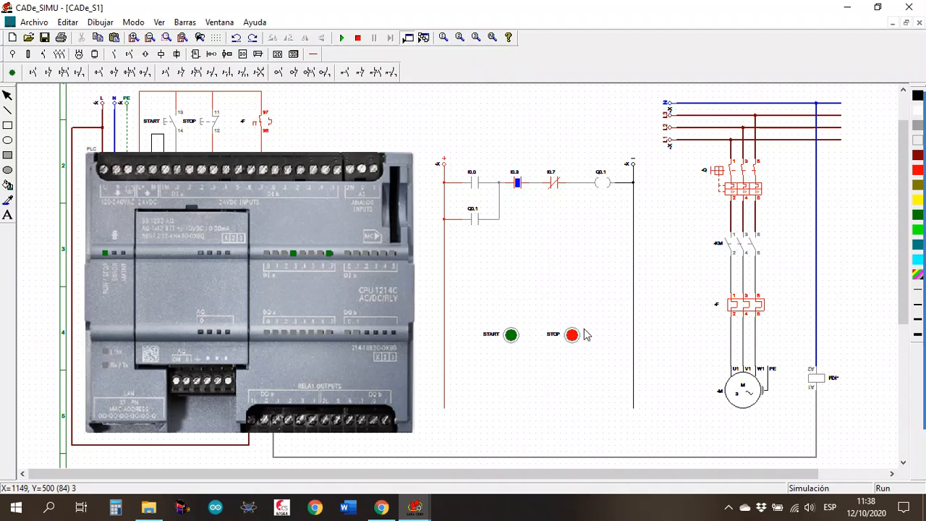
click(510, 334)
click(510, 334)
click(508, 336)
click(508, 336)
click(475, 208)
drag(474, 205, 512, 342)
click(511, 340)
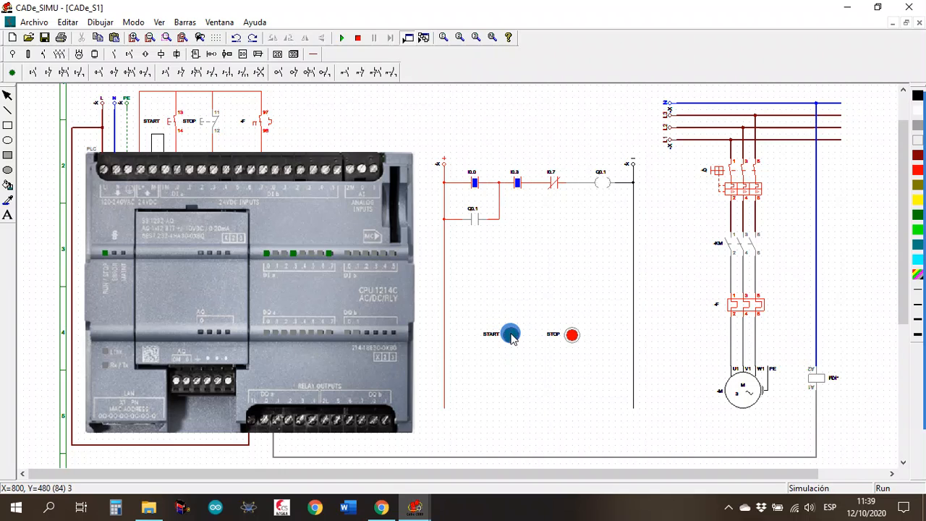
click(511, 340)
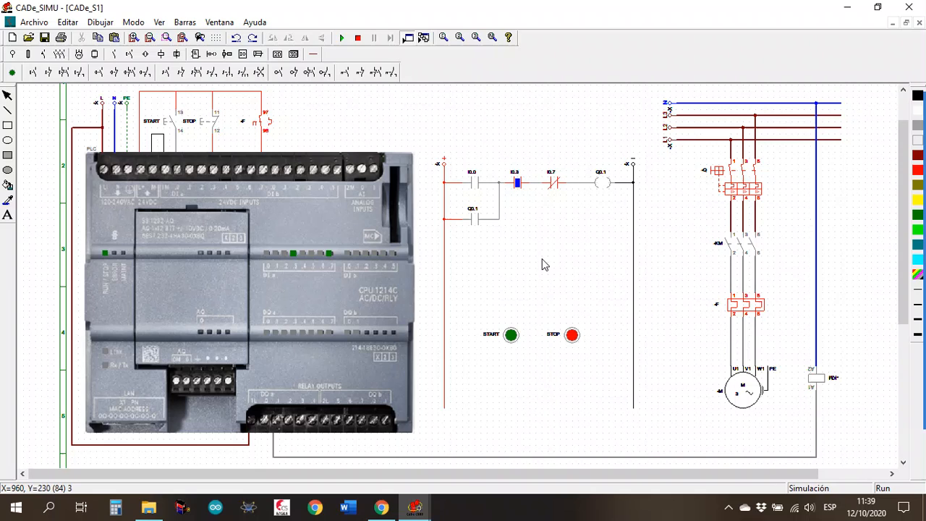
Step: Test START with thermal relay F still tripped, then reset the relay and run and stop the motor using START and STOP
click(511, 336)
click(511, 335)
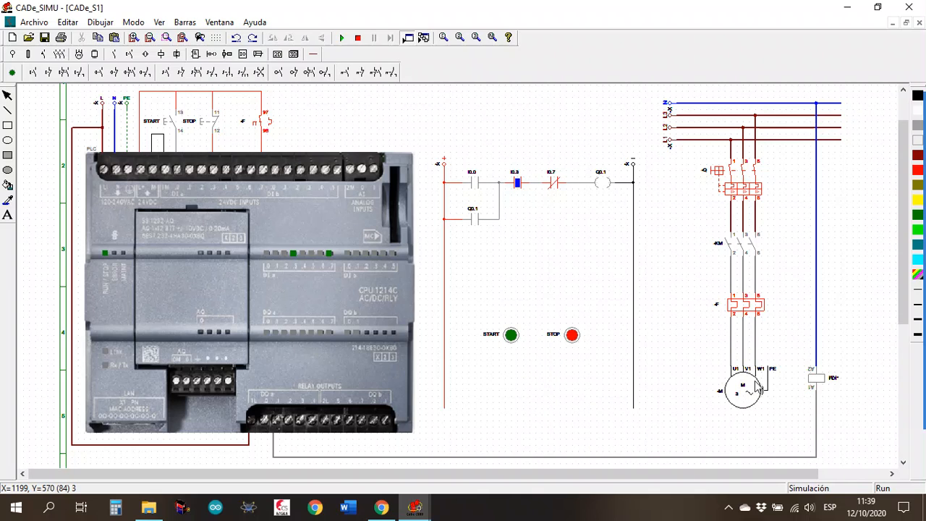
click(752, 313)
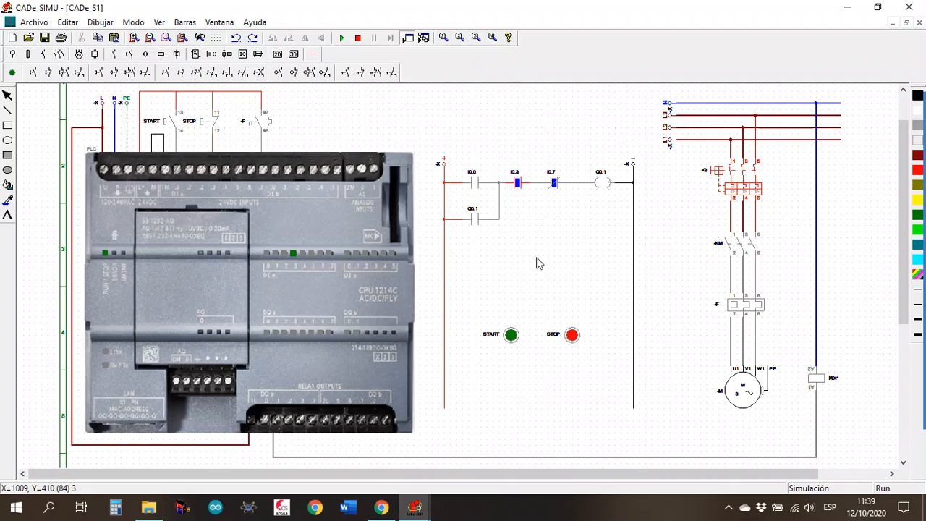
click(510, 338)
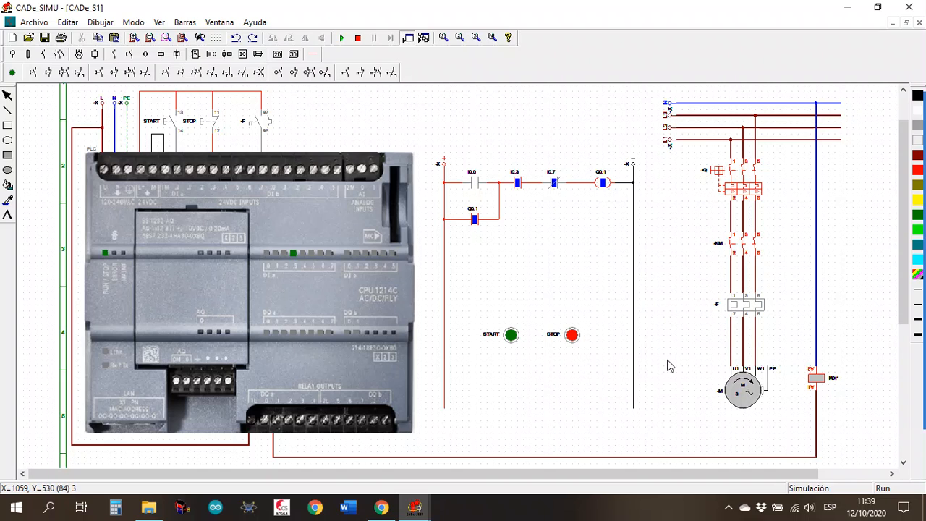
click(571, 335)
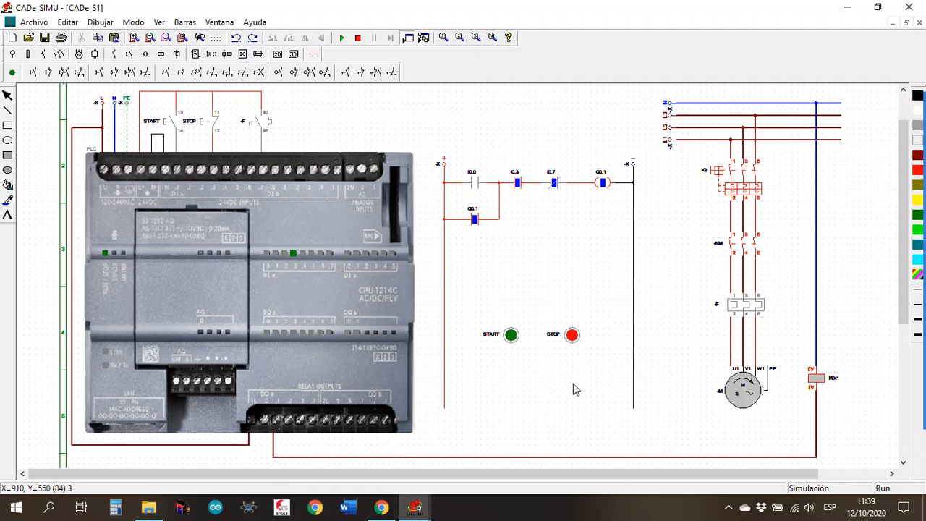
click(562, 344)
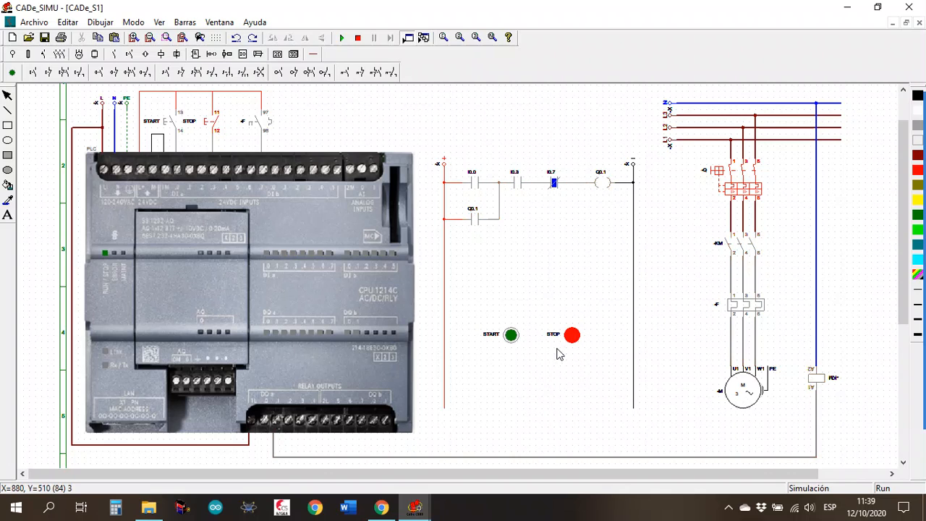
Step: Run and stop the motor several more times using the START and STOP push buttons, and end the simulation
click(512, 336)
click(511, 335)
click(569, 333)
click(511, 335)
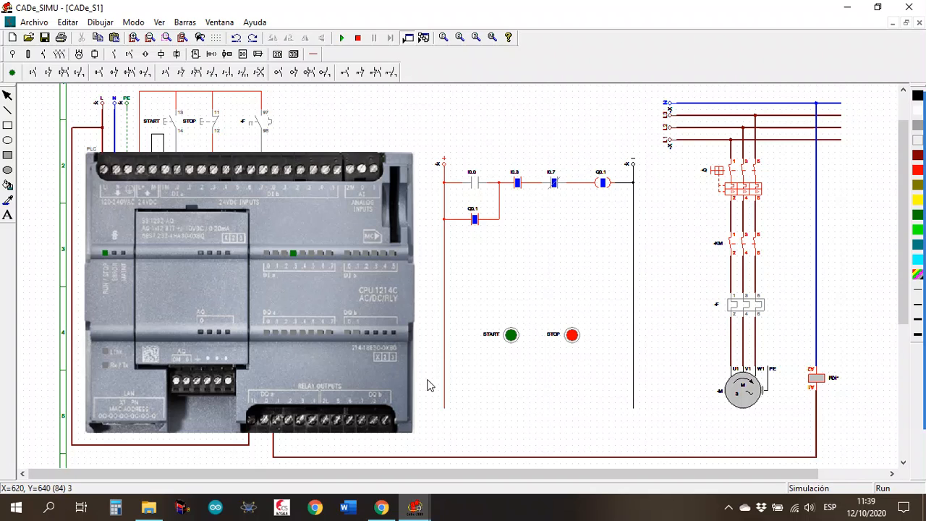
click(572, 336)
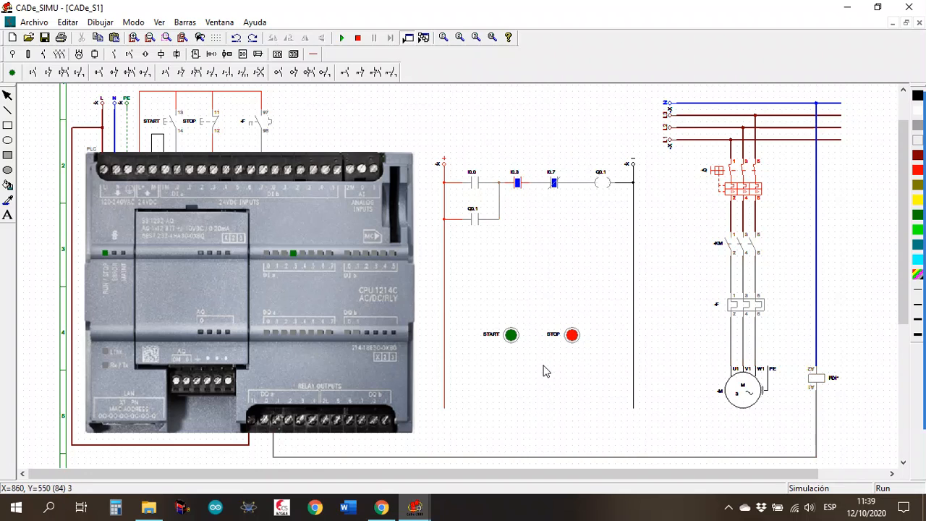
click(510, 335)
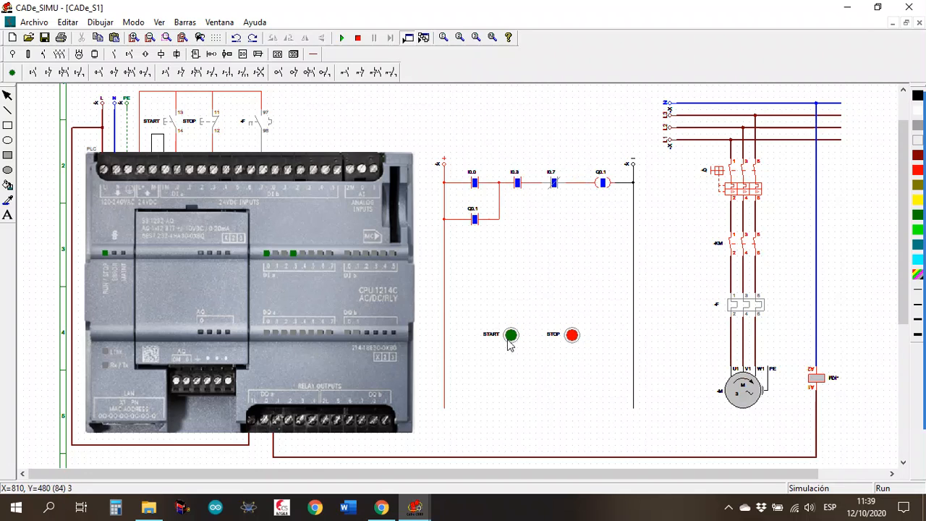
click(572, 336)
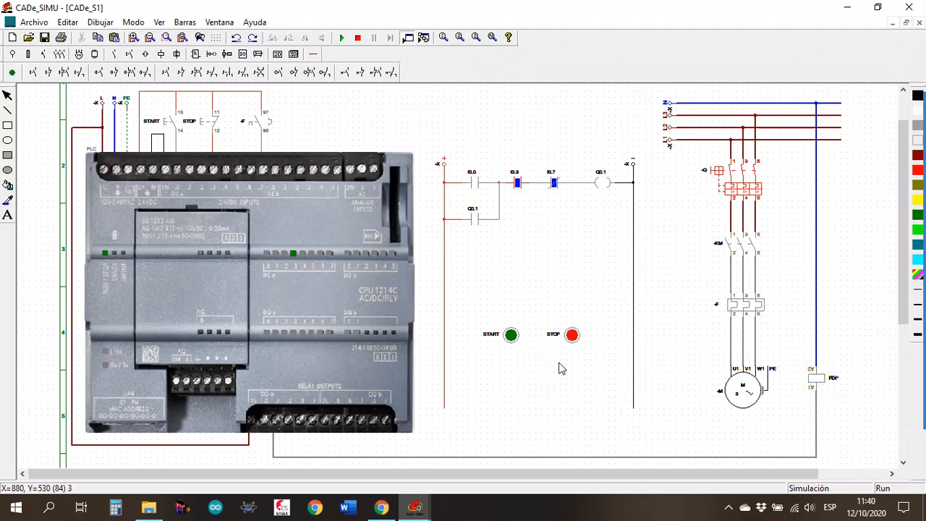
click(357, 37)
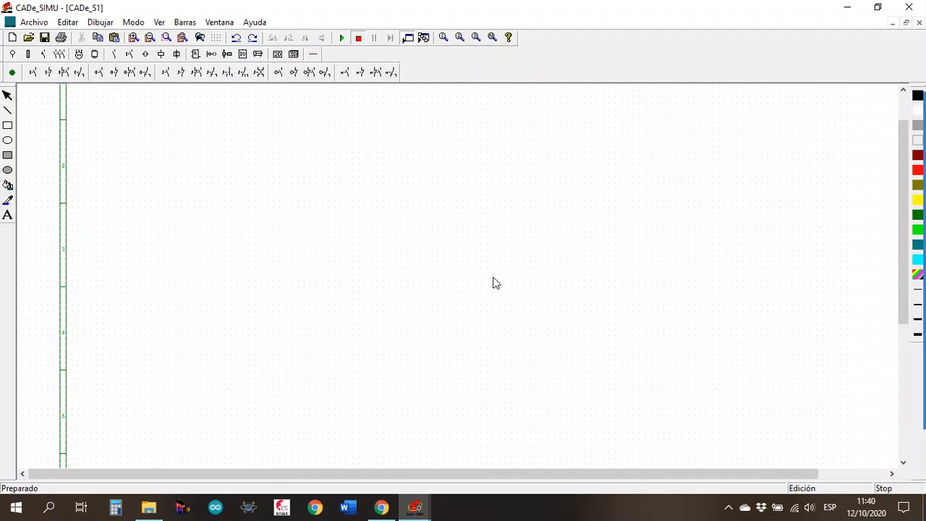